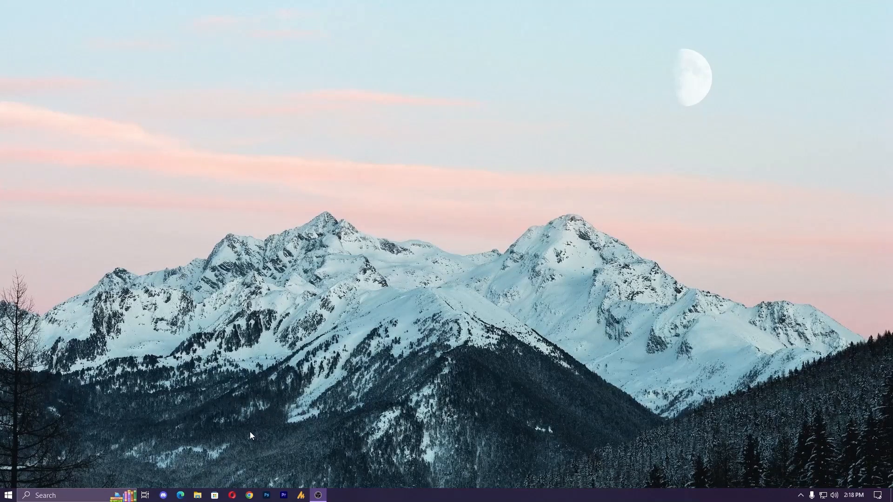
- Open CapCut and create a new project
{"action": "key", "text": "super"}
{"action": "type", "text": "ca"}
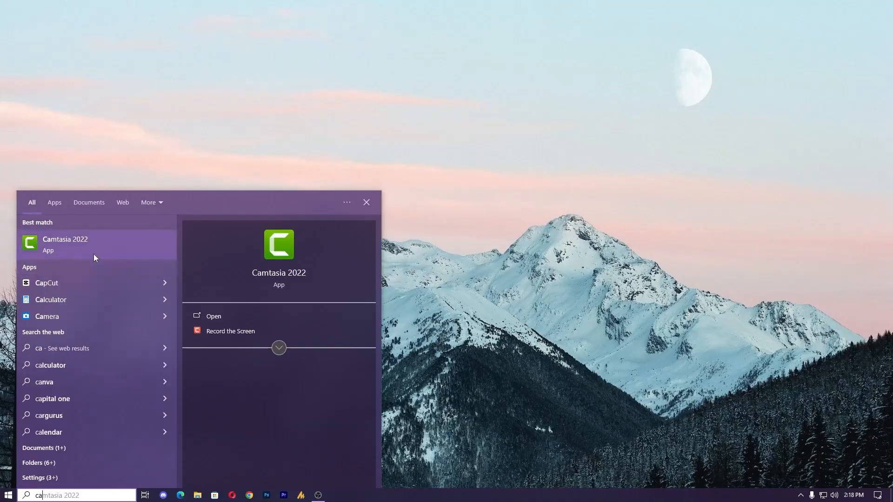
{"action": "key", "text": "Return"}
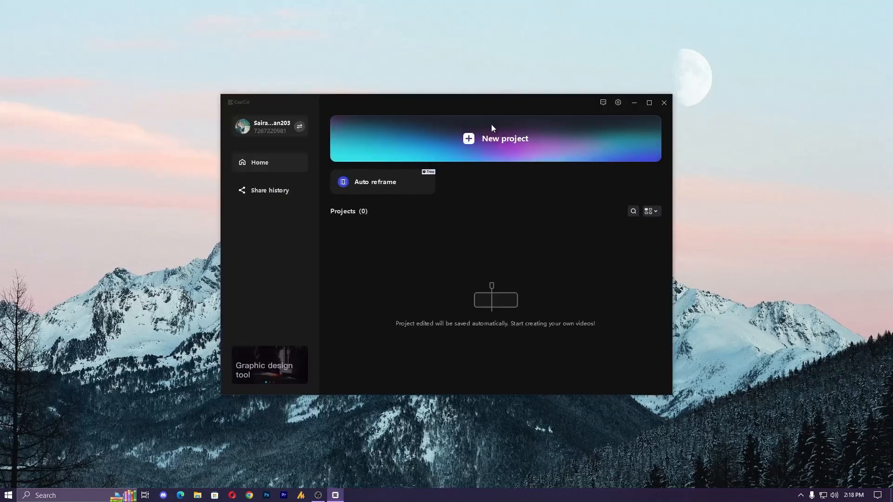
{"action": "left_click", "coordinate": [489, 142]}
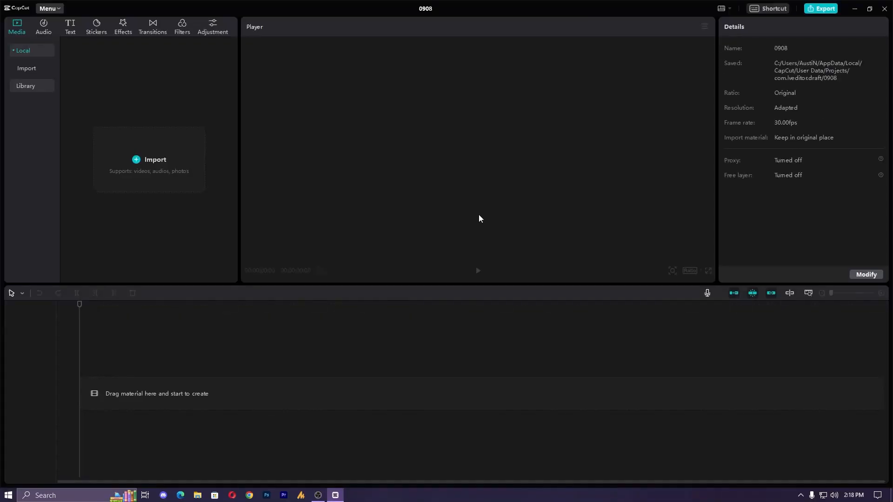
- Import the 0908 video from the Desktop and place it at the start of the timeline
{"action": "left_click", "coordinate": [172, 174]}
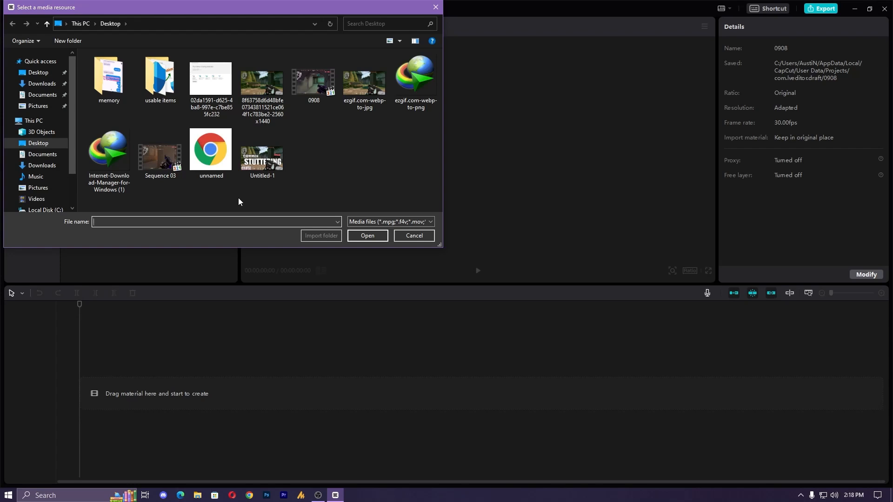
{"action": "left_click", "coordinate": [314, 83]}
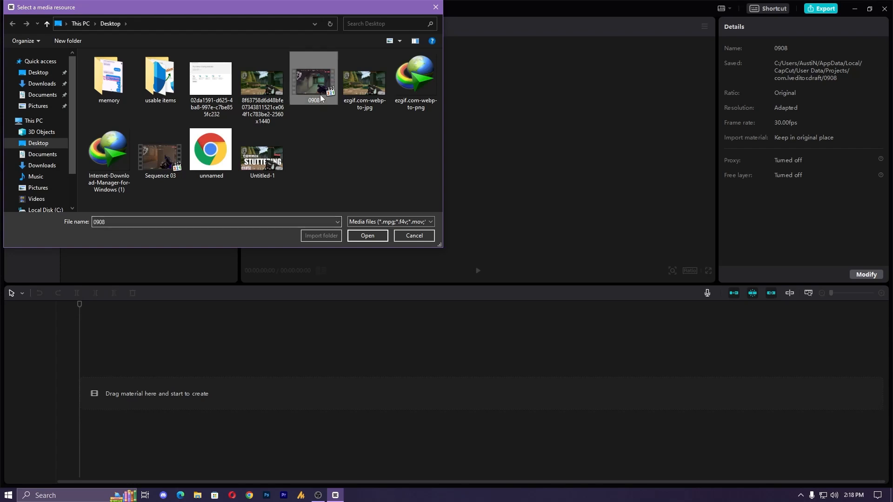
{"action": "left_click", "coordinate": [368, 236]}
{"action": "left_click_drag", "start_coordinate": [94, 104], "coordinate": [81, 395]}
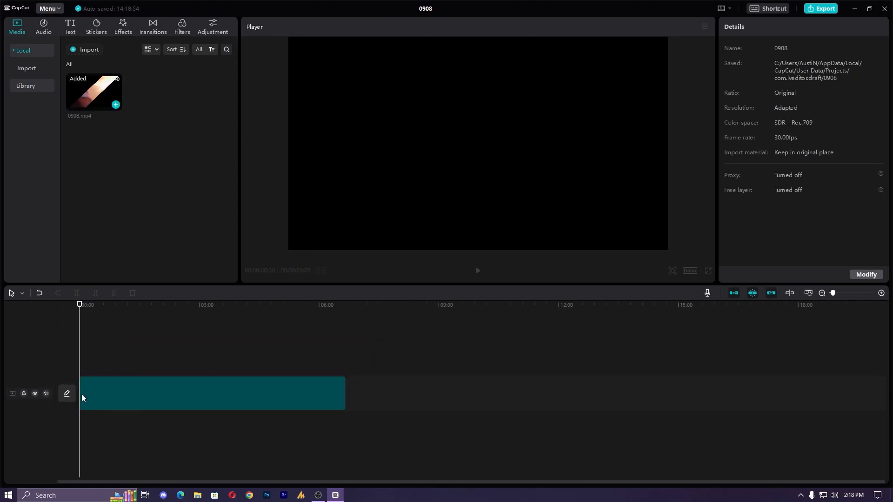
- Split the 0908 clip at about 49 seconds and delete everything after the split
{"action": "left_click", "coordinate": [112, 311]}
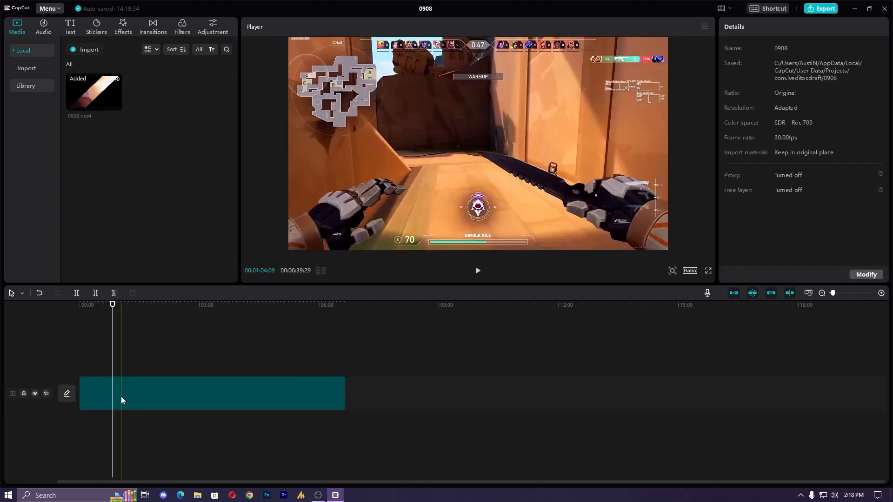
{"action": "key", "text": "ctrl+b"}
{"action": "left_click", "coordinate": [140, 396]}
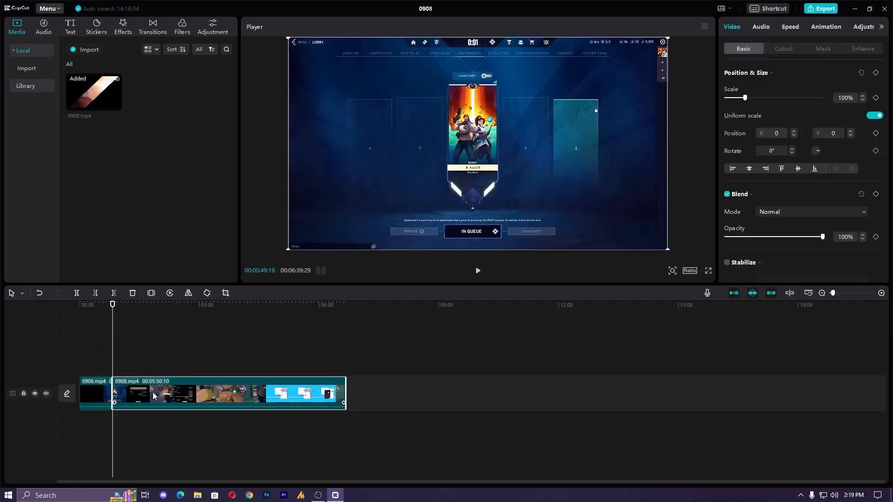
{"action": "key", "text": "Delete"}
- Apply the Jessie voice character to the remaining 0908 clip with the voice changer
{"action": "left_click", "coordinate": [97, 395]}
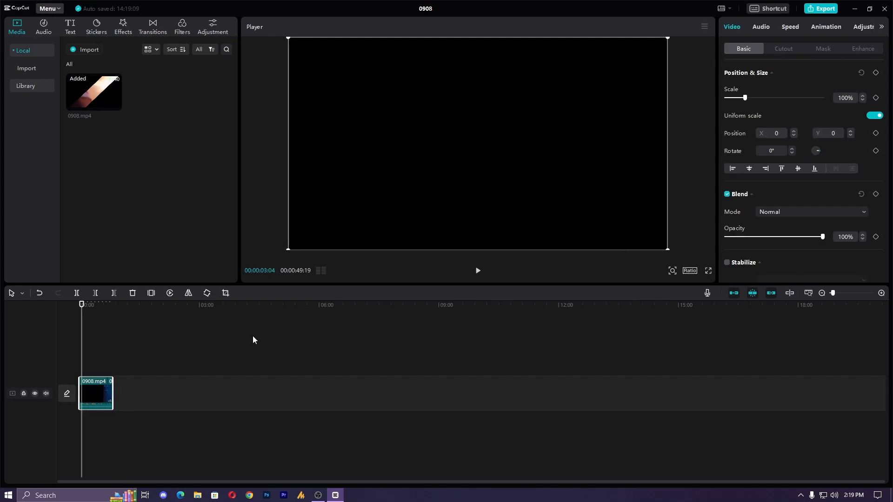
{"action": "left_click", "coordinate": [768, 28]}
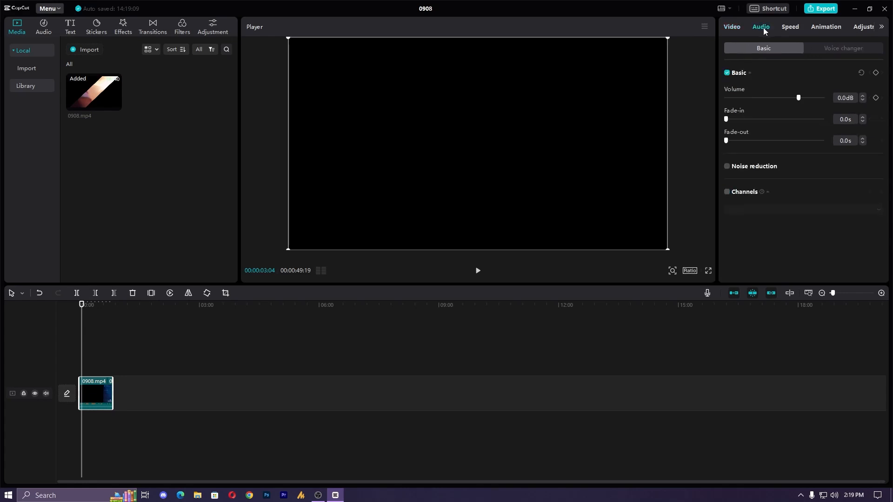
{"action": "left_click", "coordinate": [840, 49]}
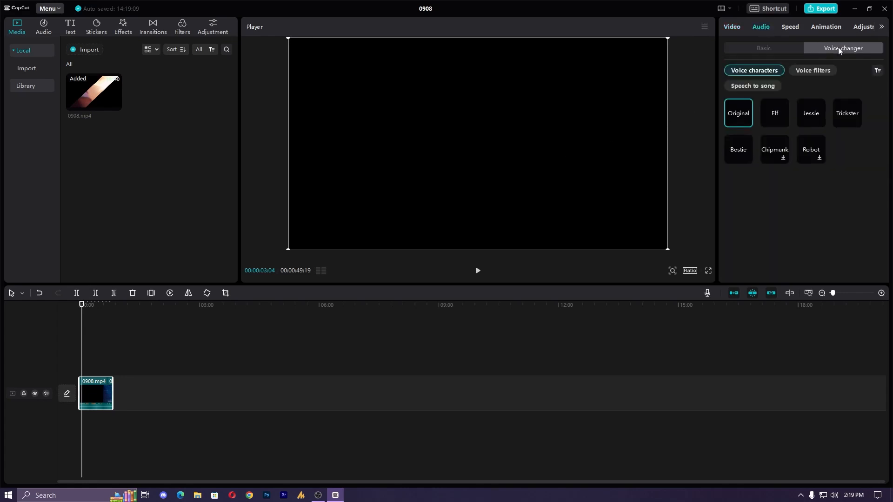
{"action": "left_click", "coordinate": [812, 117]}
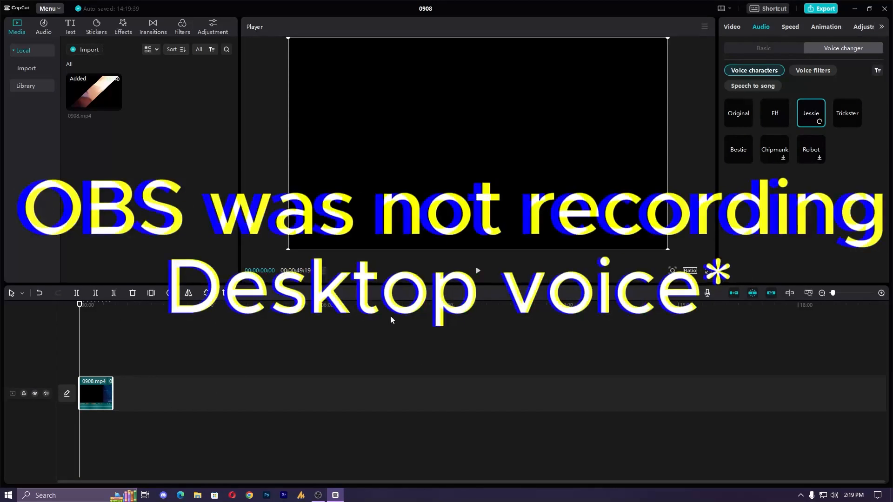
- Play the trimmed clip from the beginning to hear the Jessie voice character
{"action": "left_click", "coordinate": [809, 292]}
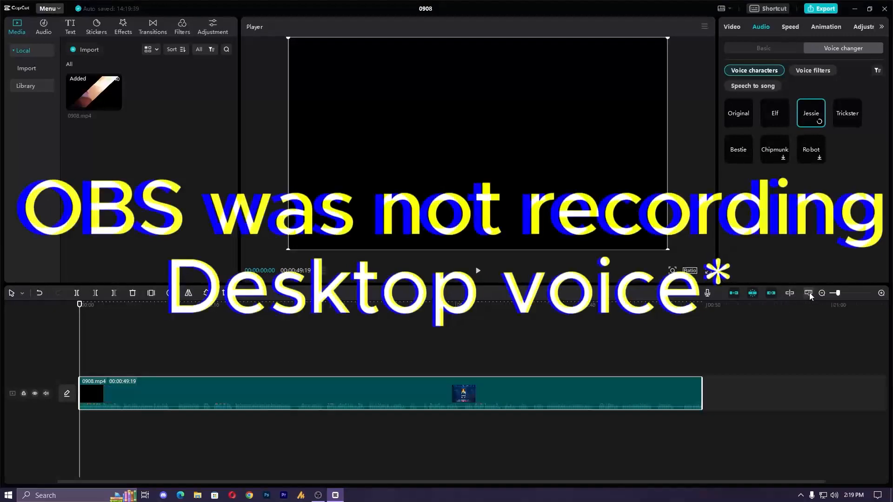
{"action": "key", "text": "space"}
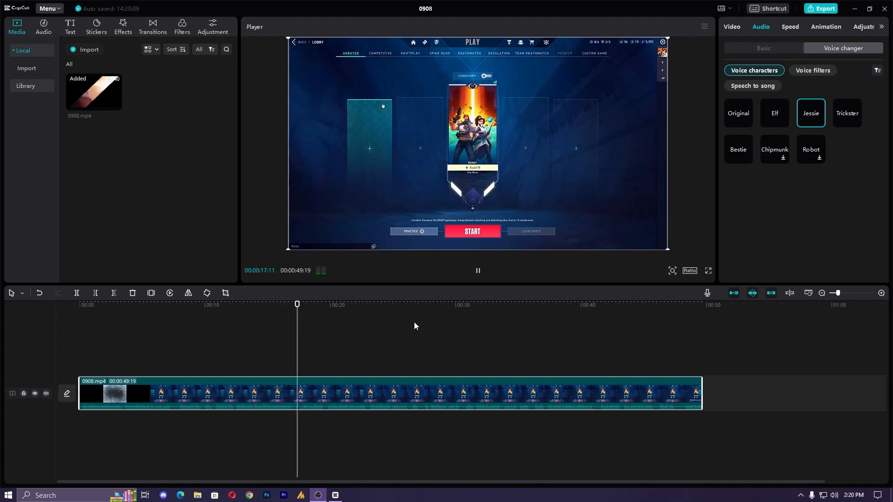
{"action": "left_click", "coordinate": [477, 271]}
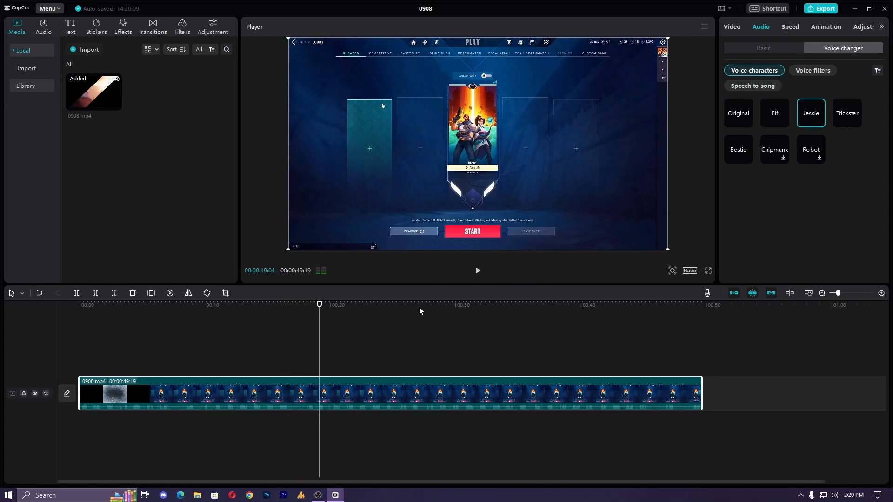
- Play the clip with the Original voice and again with the Jessie voice character to compare them
{"action": "left_click_drag", "start_coordinate": [318, 311], "coordinate": [250, 311]}
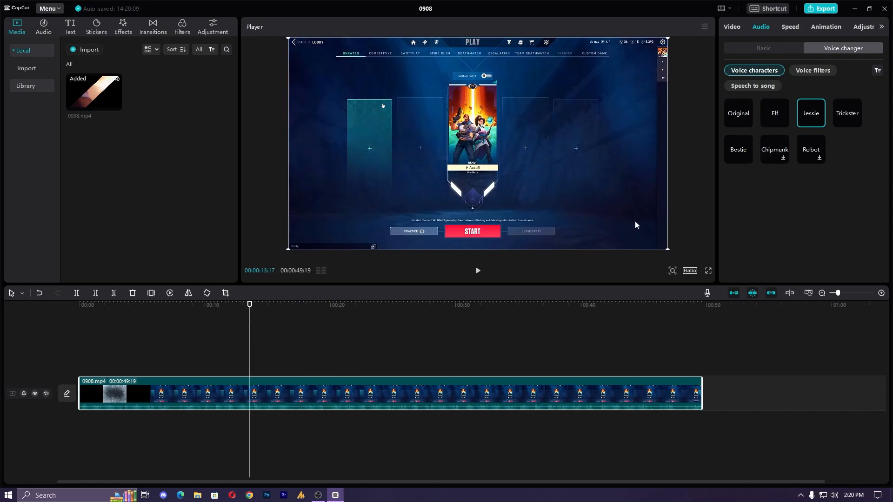
{"action": "left_click", "coordinate": [735, 121]}
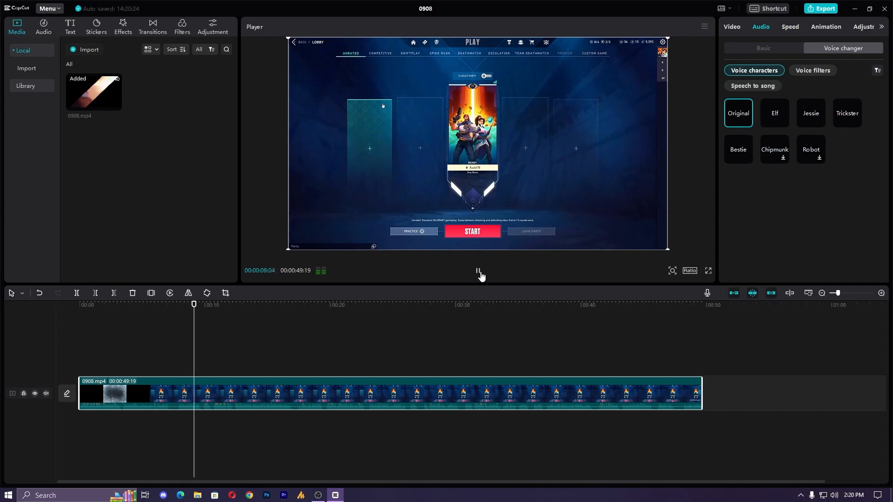
{"action": "left_click", "coordinate": [478, 271]}
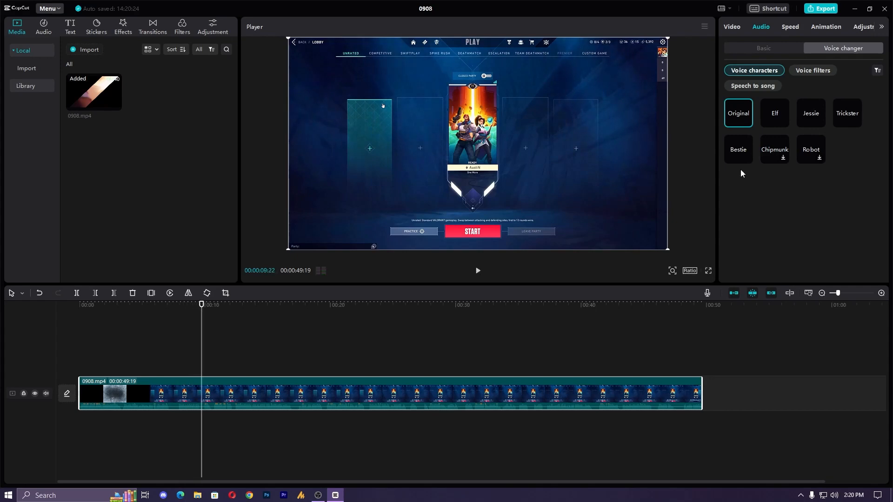
{"action": "left_click", "coordinate": [808, 116]}
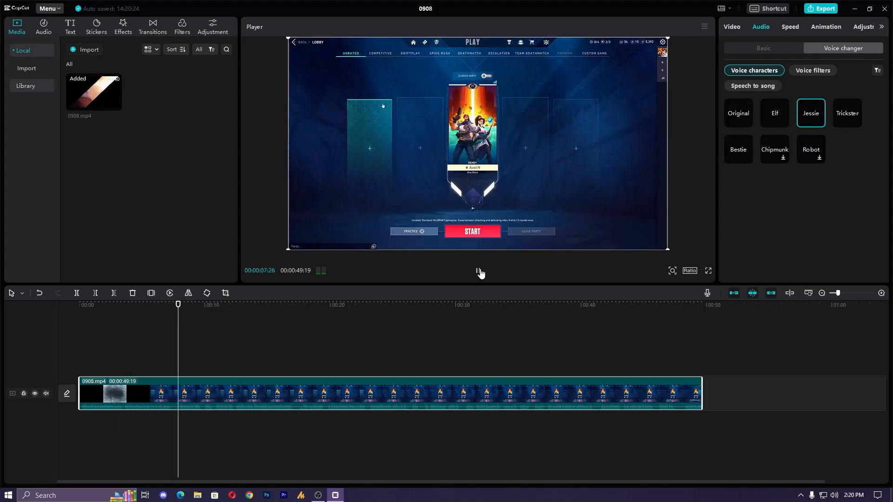
{"action": "left_click", "coordinate": [479, 271]}
- Delete the 0908 clip from the timeline
{"action": "left_click_drag", "start_coordinate": [416, 352], "coordinate": [375, 445]}
{"action": "key", "text": "Delete"}
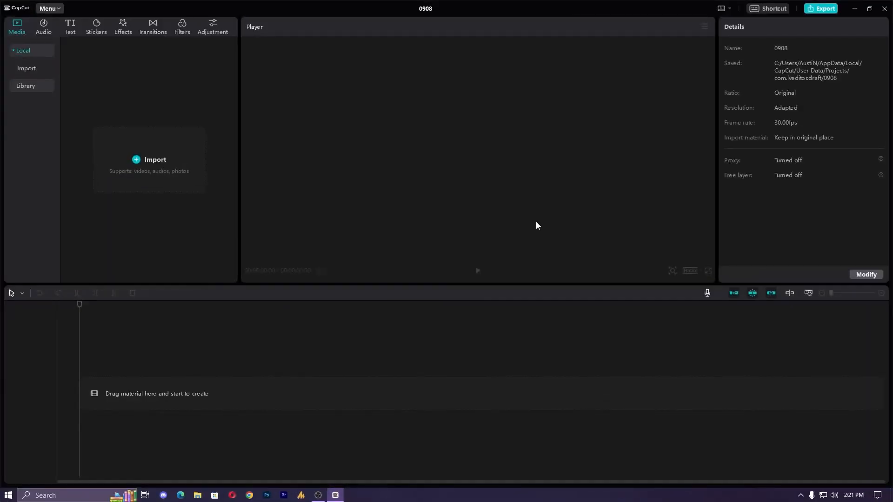
- Set up a voiceover recording with the DM30 USB microphone as input and enable Echo reduction and Mute project
{"action": "left_click", "coordinate": [707, 293]}
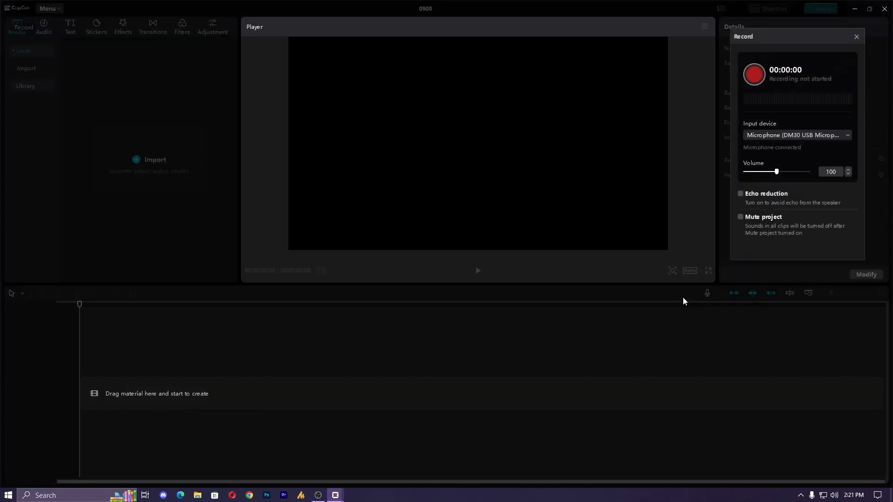
{"action": "left_click", "coordinate": [793, 135]}
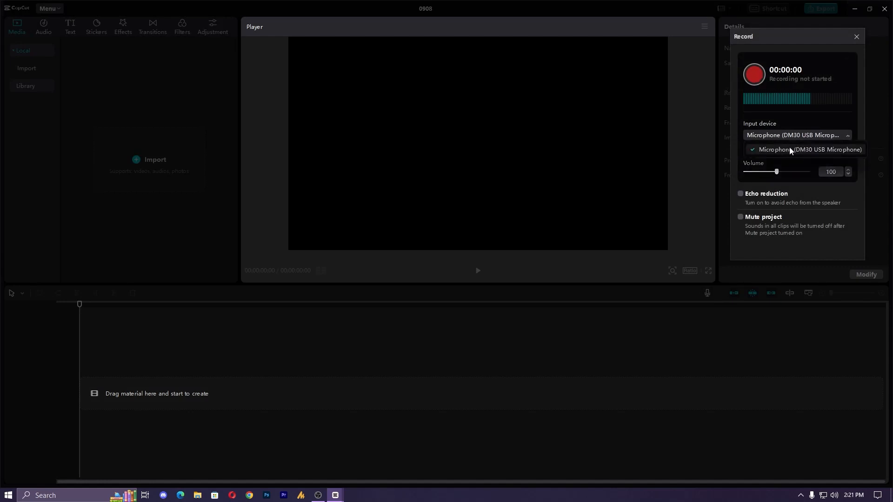
{"action": "left_click", "coordinate": [739, 193]}
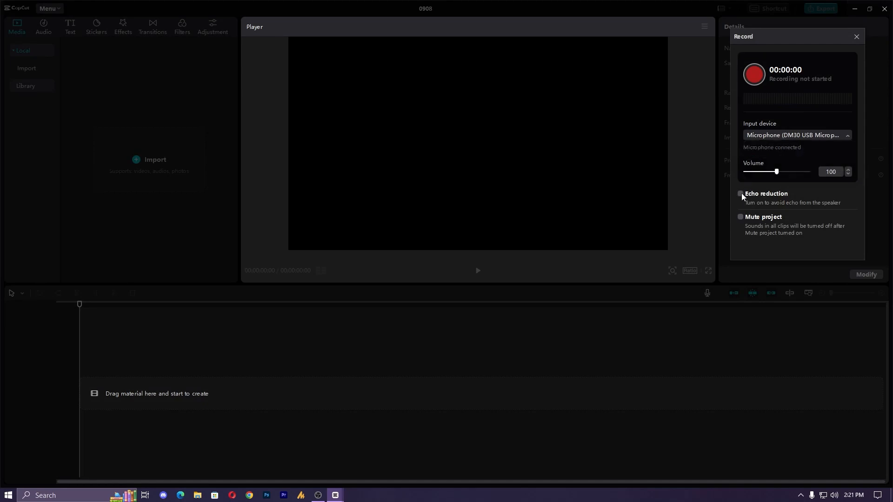
{"action": "left_click", "coordinate": [739, 194]}
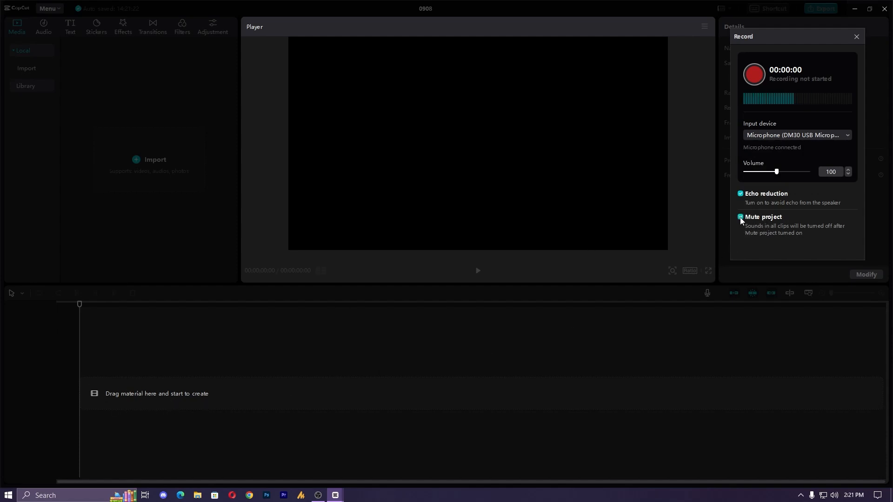
- Record a voiceover about 10 seconds long onto the timeline and close the recorder
{"action": "left_click", "coordinate": [754, 73]}
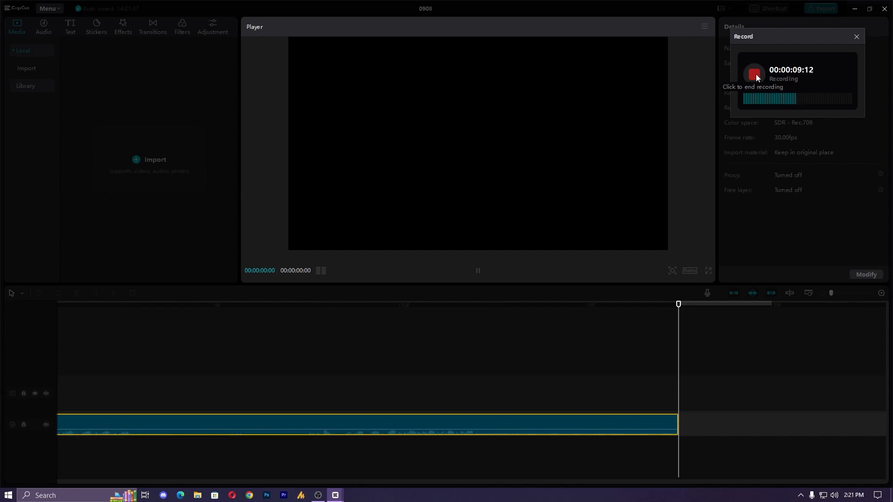
{"action": "left_click", "coordinate": [754, 74]}
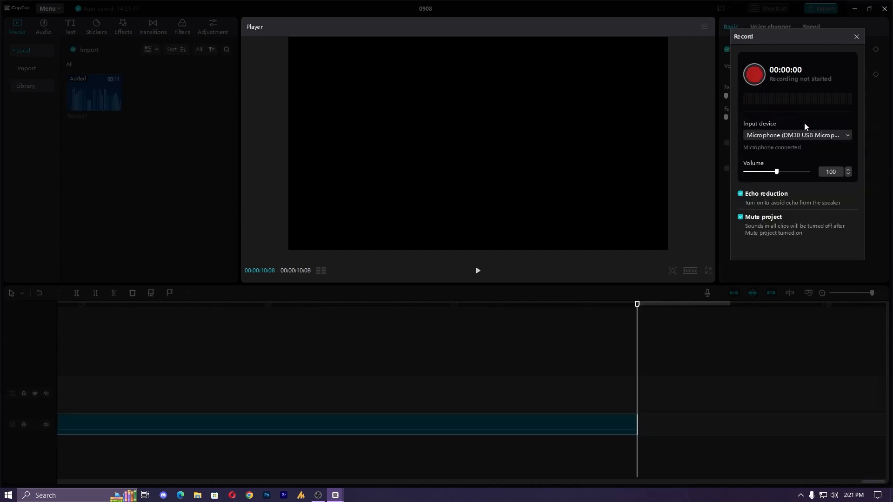
{"action": "left_click", "coordinate": [856, 37]}
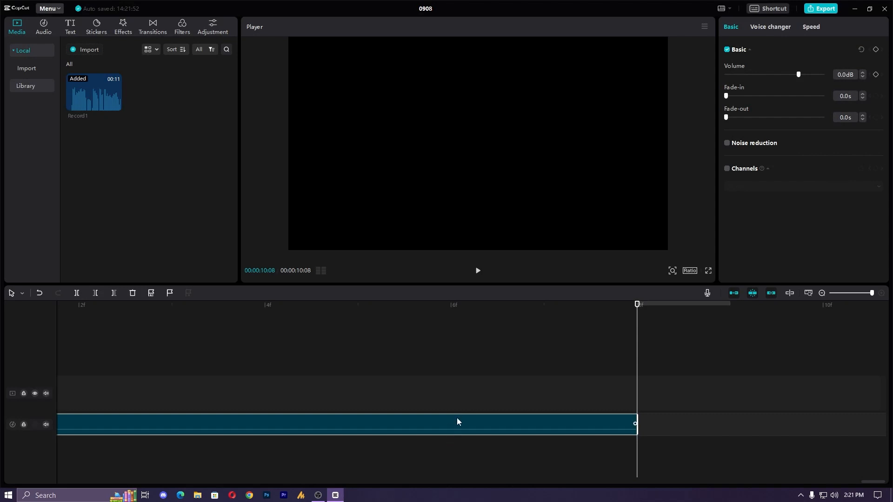
- Apply the Jessie voice character to the recorded voiceover with the voice changer
{"action": "left_click", "coordinate": [766, 27]}
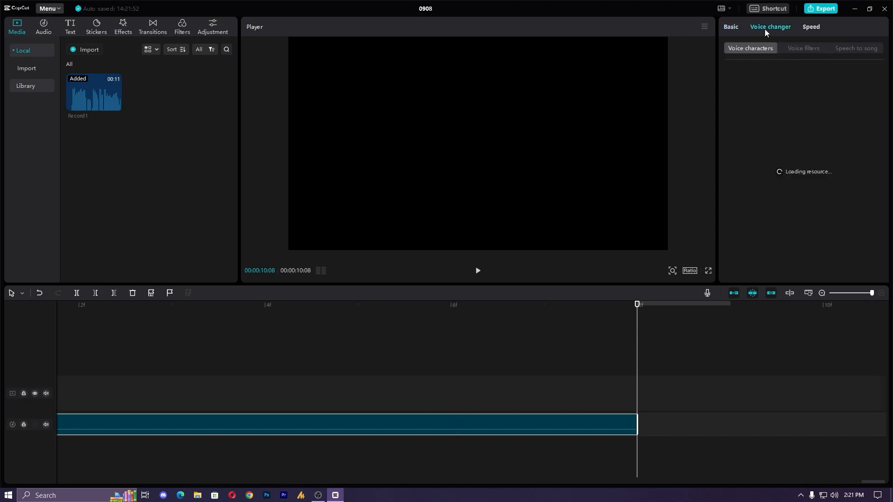
{"action": "left_click", "coordinate": [808, 102]}
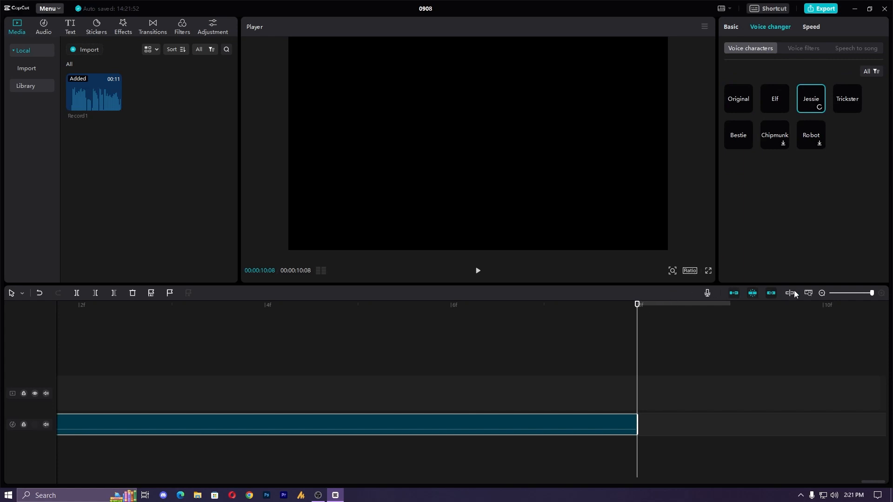
- Fit the recording in the timeline and play it from the beginning to hear the changed voice
{"action": "left_click", "coordinate": [808, 293]}
{"action": "left_click", "coordinate": [421, 310]}
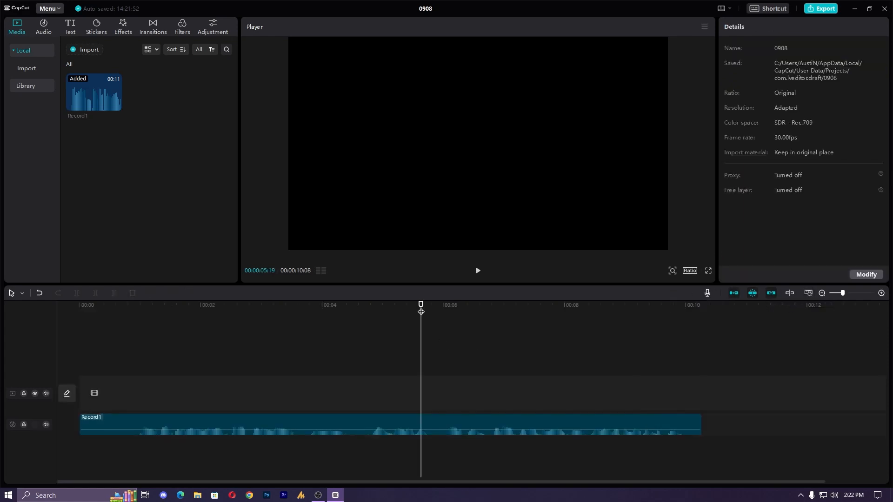
{"action": "left_click_drag", "start_coordinate": [421, 310], "coordinate": [72, 340]}
{"action": "key", "text": "space"}
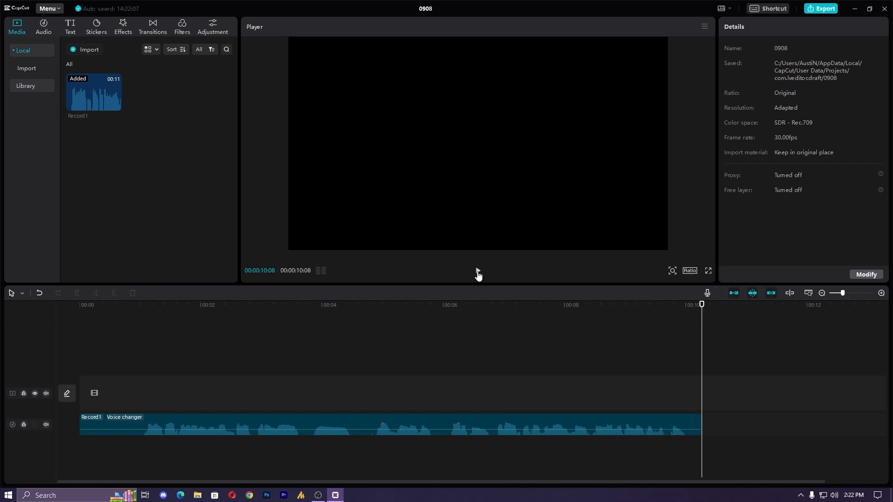
{"action": "left_click", "coordinate": [477, 274]}
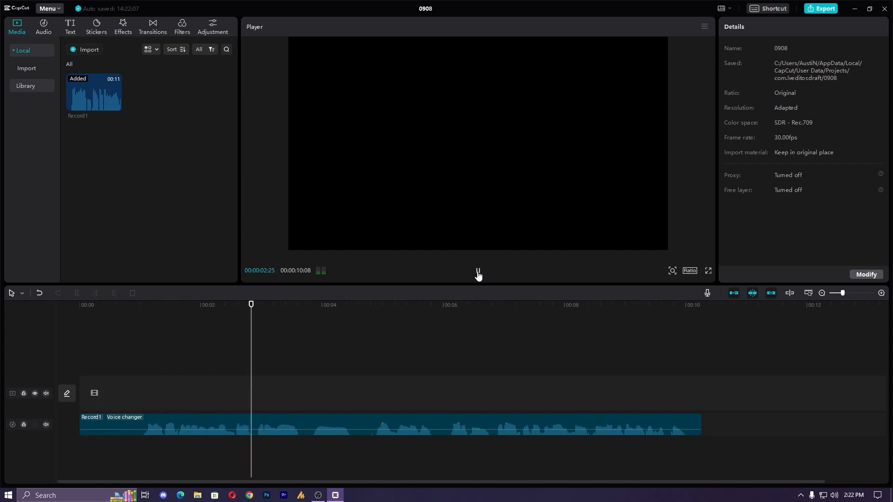
{"action": "left_click", "coordinate": [477, 274]}
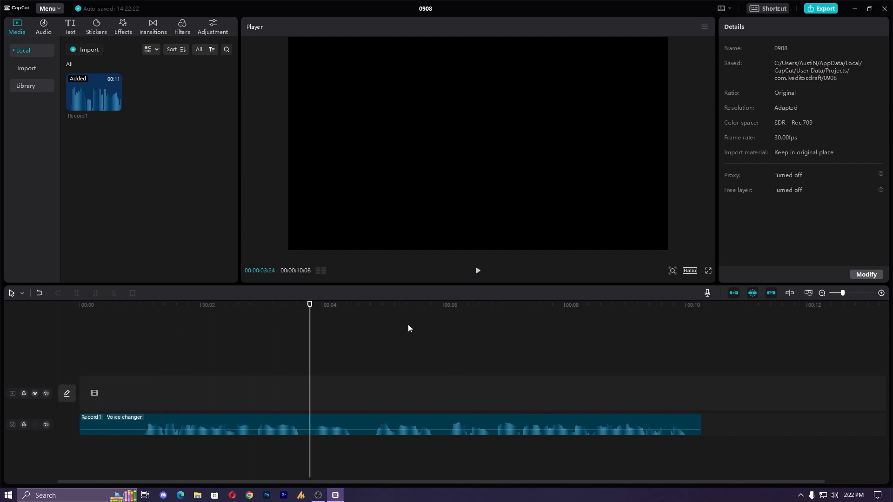
- Export the project as 0908(1) in 1080P, H.264, mp4 at 30fps
{"action": "left_click", "coordinate": [820, 9]}
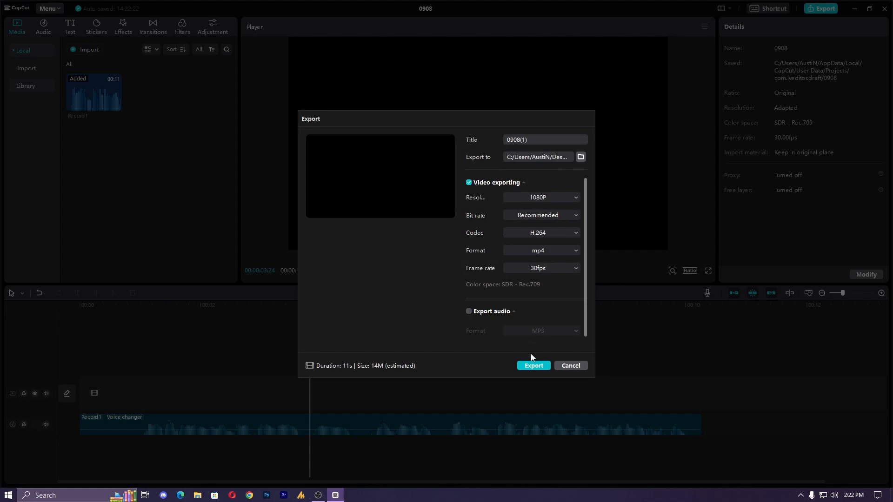
{"action": "left_click", "coordinate": [534, 367]}
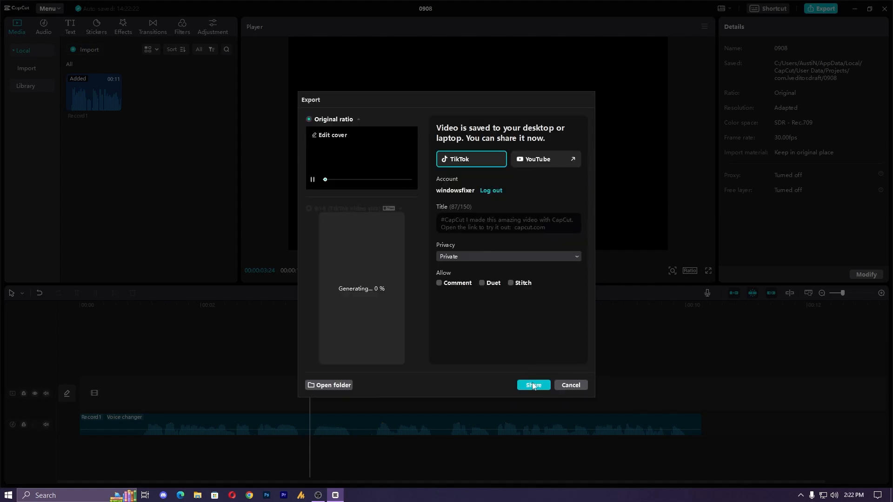
{"action": "left_click", "coordinate": [533, 385]}
{"action": "left_click", "coordinate": [571, 312]}
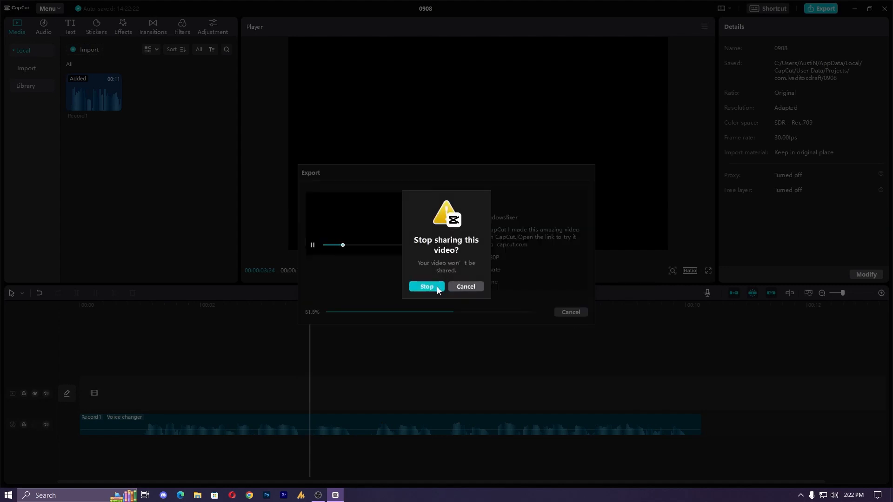
{"action": "left_click", "coordinate": [433, 287]}
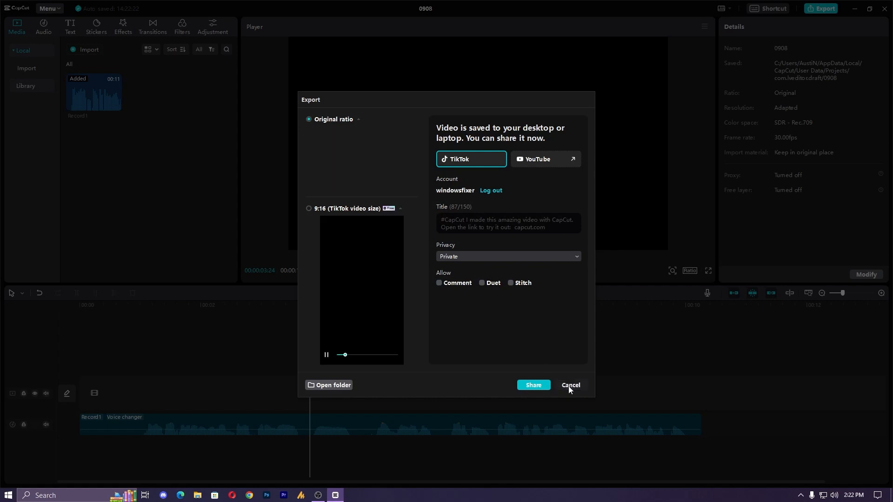
- Close the export window and CapCut, and switch to Audacity
{"action": "left_click", "coordinate": [570, 387]}
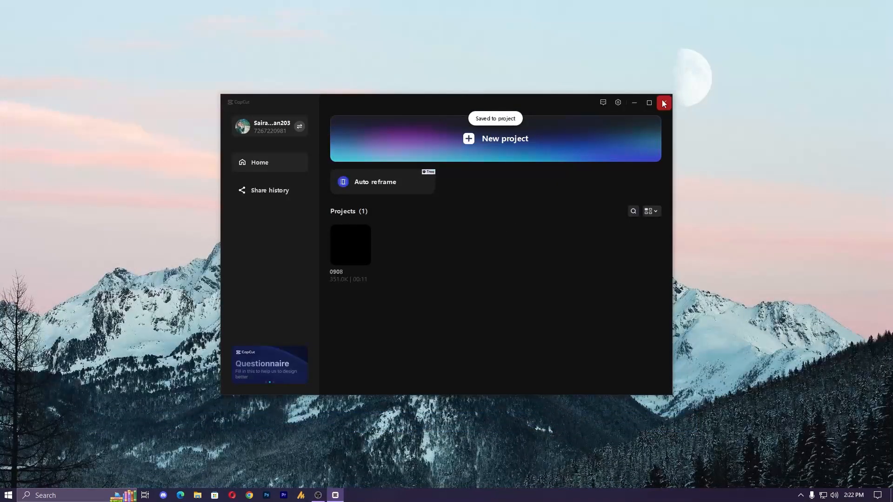
{"action": "left_click", "coordinate": [664, 102]}
{"action": "key", "text": "super"}
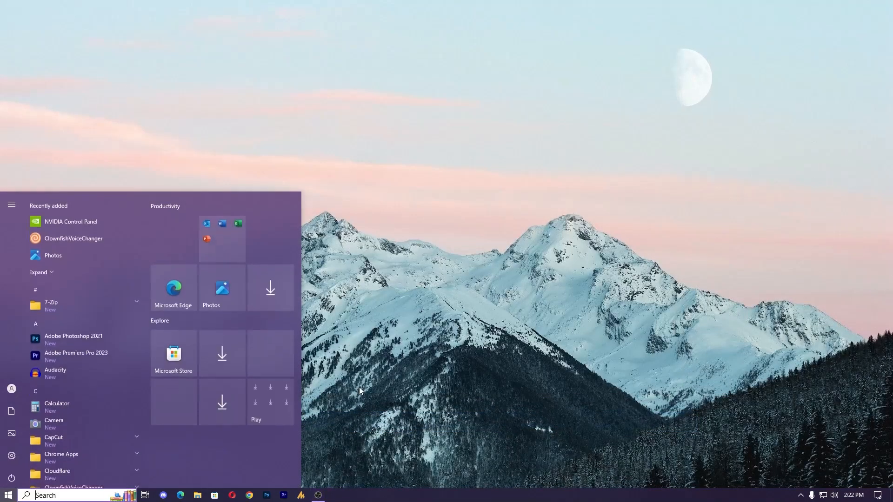
{"action": "type", "text": "auda"}
{"action": "key", "text": "Return"}
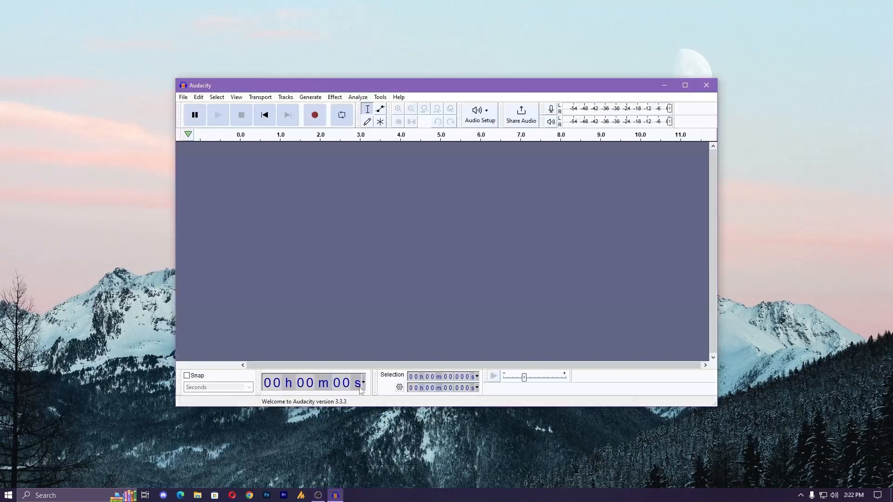
- Open the exported 0908(1) video from the Desktop in Audacity and briefly play its audio
{"action": "left_click", "coordinate": [183, 97]}
{"action": "left_click", "coordinate": [200, 117]}
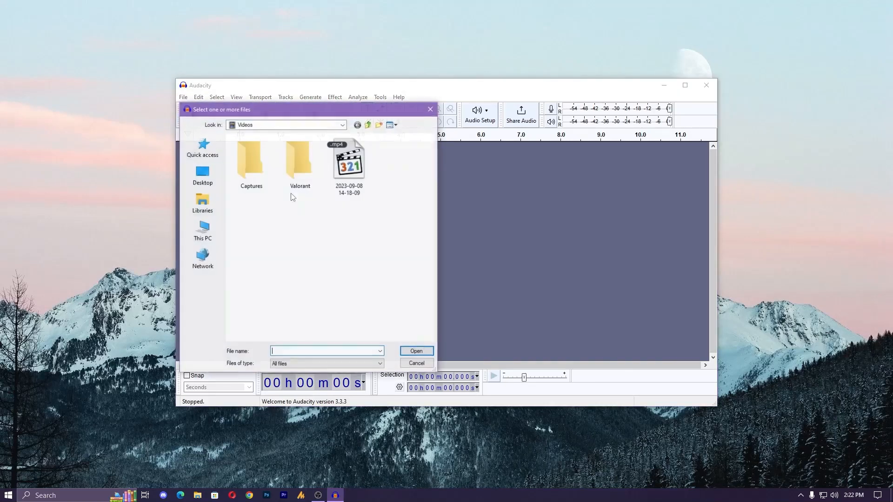
{"action": "left_click", "coordinate": [208, 182]}
{"action": "scroll", "coordinate": [264, 286], "scroll_direction": "down", "scroll_amount": 5}
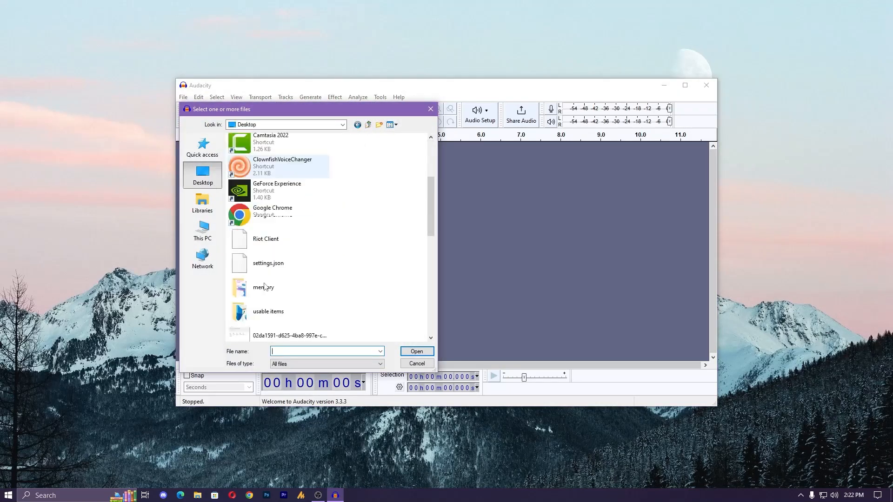
{"action": "scroll", "coordinate": [263, 286], "scroll_direction": "down", "scroll_amount": 1}
{"action": "left_click", "coordinate": [259, 205]}
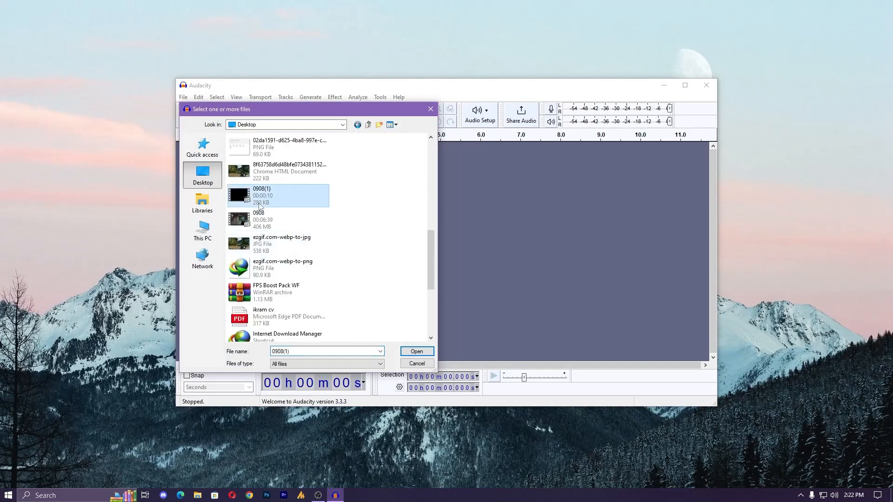
{"action": "left_click", "coordinate": [410, 352]}
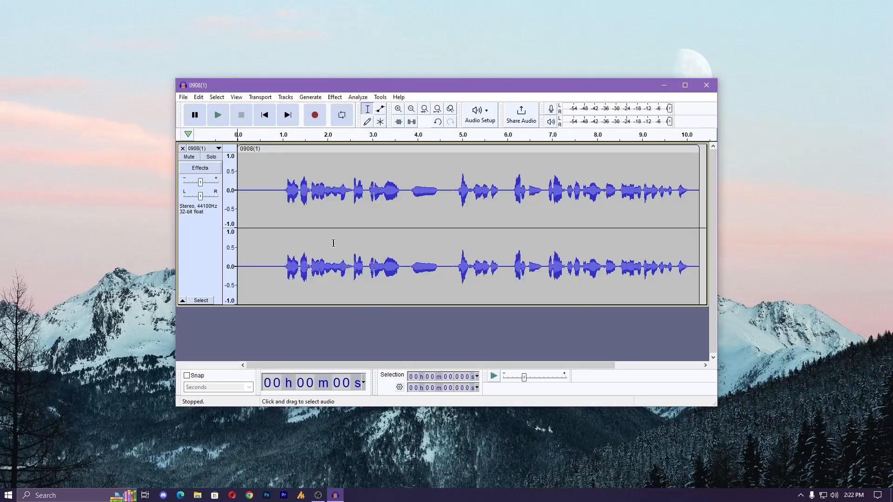
{"action": "left_click", "coordinate": [227, 117]}
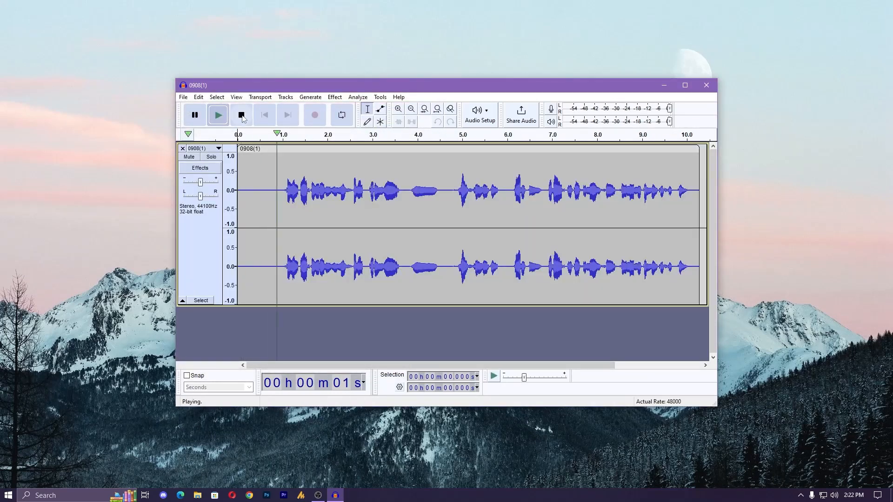
{"action": "left_click", "coordinate": [241, 115]}
- Export the audio to the Desktop as MP3 file 0908(1) without metadata tags, and close Audacity without saving the project
{"action": "left_click", "coordinate": [183, 97]}
{"action": "mouse_move", "coordinate": [227, 168]}
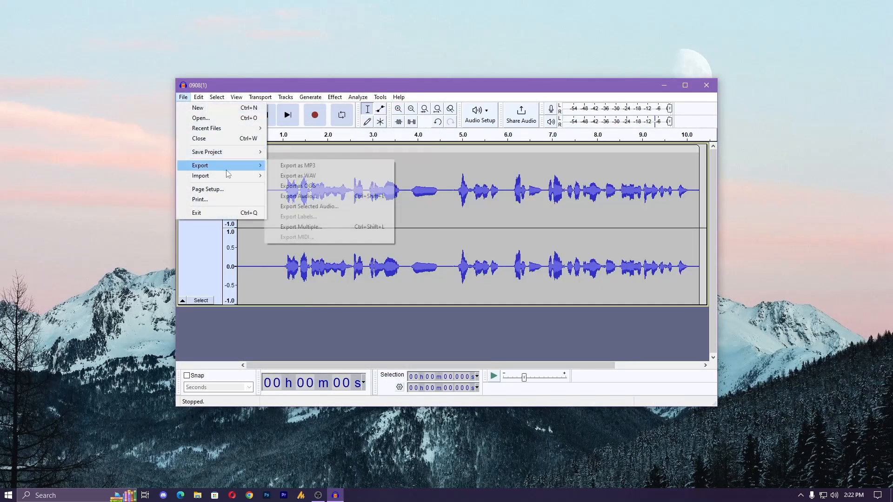
{"action": "left_click", "coordinate": [299, 166]}
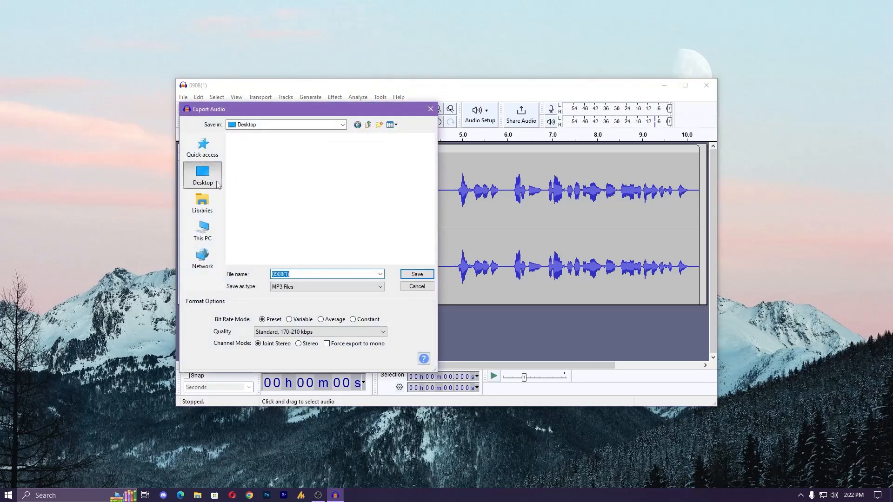
{"action": "left_click", "coordinate": [417, 274]}
{"action": "left_click", "coordinate": [605, 395]}
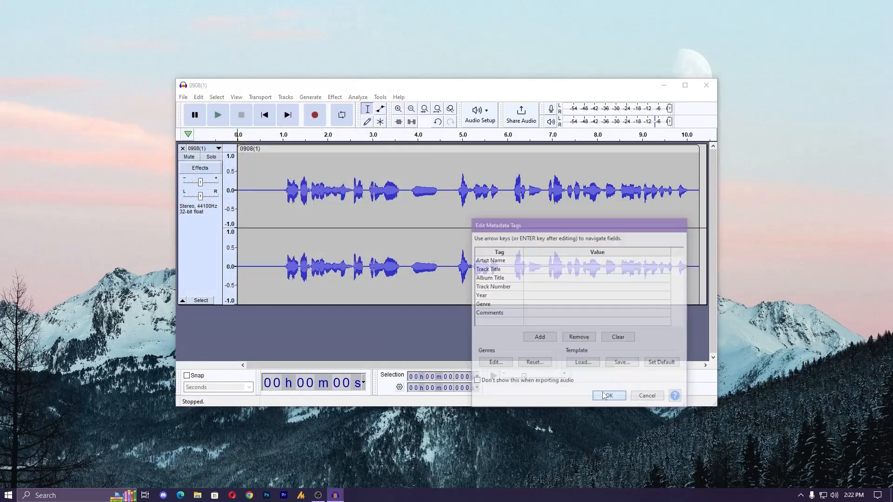
{"action": "left_click", "coordinate": [704, 91]}
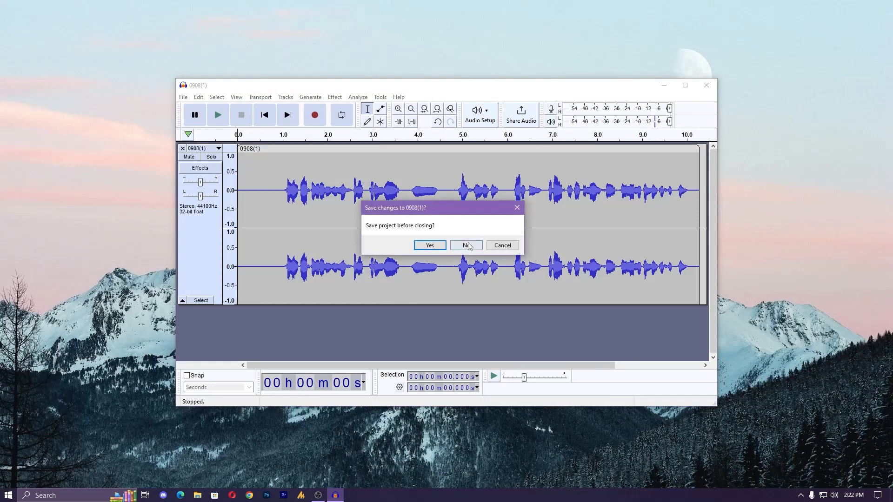
{"action": "left_click", "coordinate": [466, 245]}
- Switch to File Explorer and play the 0908(1) MP3 file from the Desktop folder
{"action": "left_click", "coordinate": [197, 495]}
{"action": "left_click", "coordinate": [372, 184]}
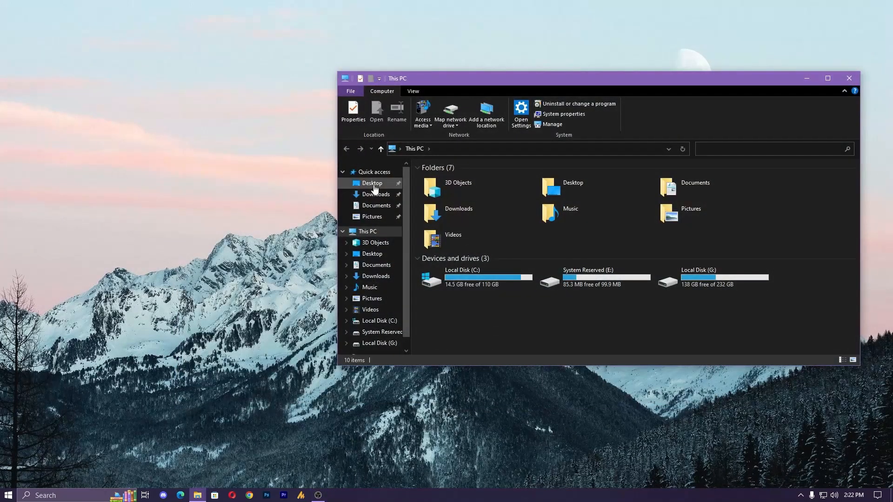
{"action": "left_click", "coordinate": [663, 202]}
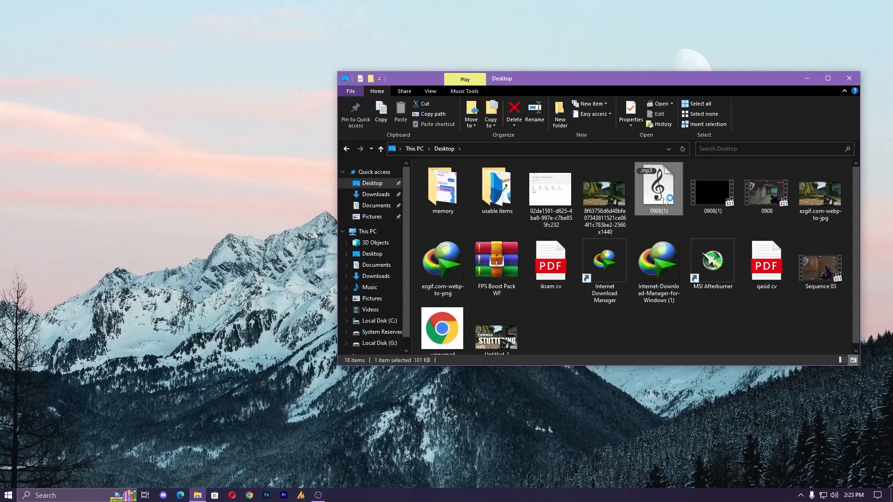
{"action": "double_click", "coordinate": [664, 202]}
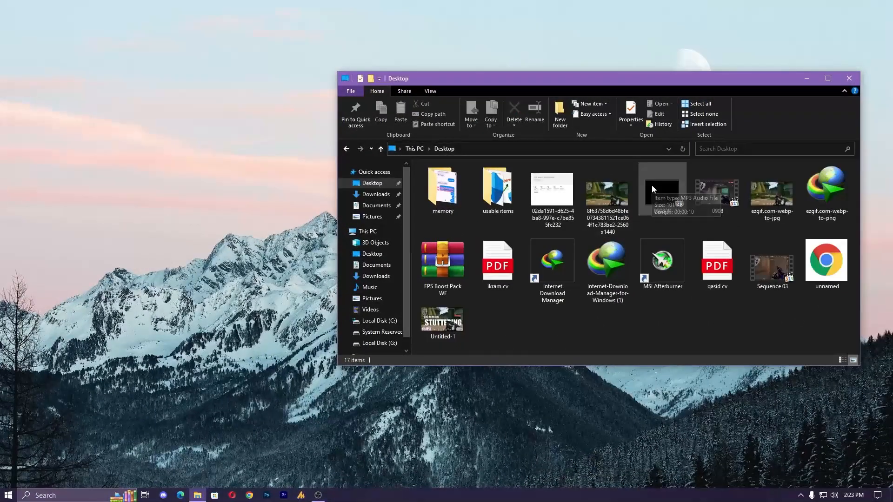
- Delete the 0908(1) and 0908 videos, the ezgif.com-webp-to-jpg image and the 02da1591 PNG image from the Desktop folder
{"action": "left_click", "coordinate": [651, 186]}
{"action": "key", "text": "Delete"}
{"action": "left_click", "coordinate": [657, 199]}
{"action": "key", "text": "Delete"}
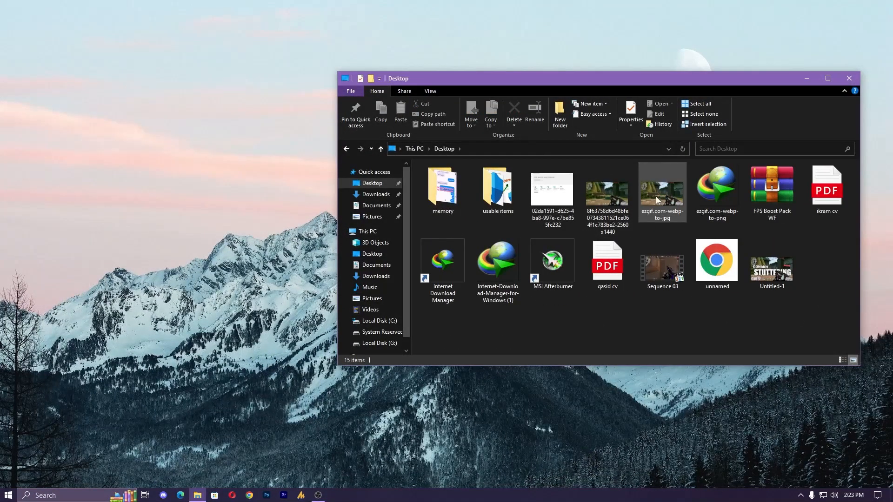
{"action": "left_click", "coordinate": [655, 197]}
{"action": "key", "text": "Delete"}
{"action": "left_click", "coordinate": [558, 200]}
{"action": "key", "text": "Delete"}
- Delete the 8f63758d image, the Sequence 03 video and the Untitled-1 image from the Desktop folder, and close File Explorer
{"action": "left_click", "coordinate": [563, 233]}
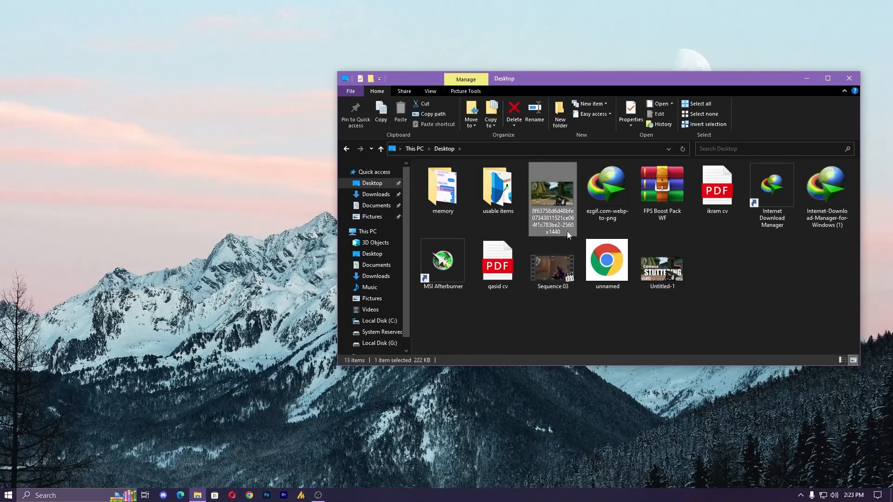
{"action": "key", "text": "Delete"}
{"action": "left_click", "coordinate": [609, 263]}
{"action": "left_click", "coordinate": [504, 274]}
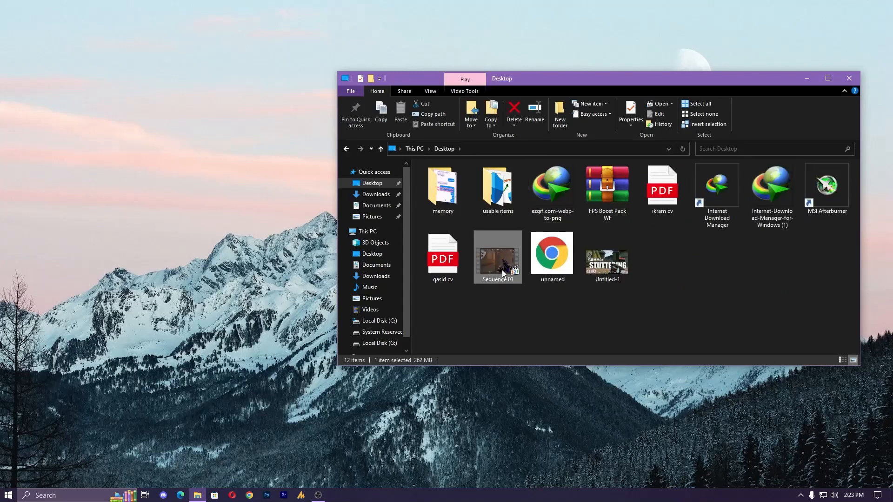
{"action": "key", "text": "Delete"}
{"action": "left_click", "coordinate": [565, 268]}
{"action": "key", "text": "Delete"}
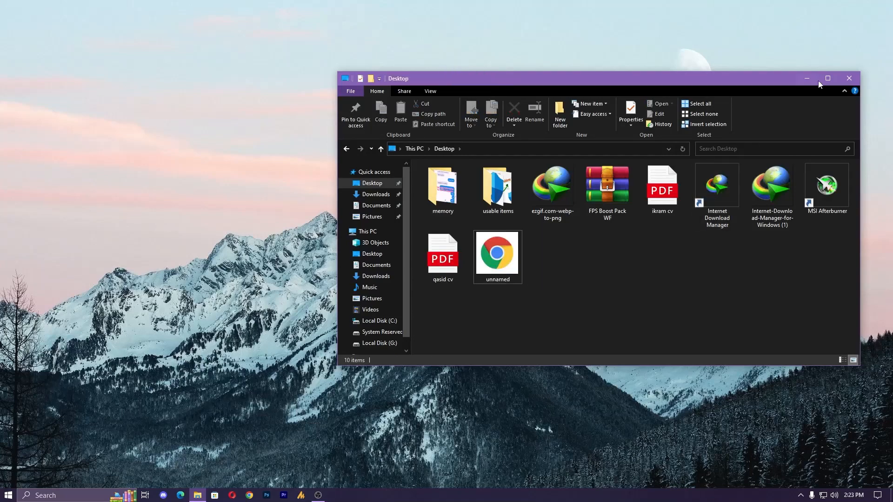
{"action": "left_click", "coordinate": [848, 79]}
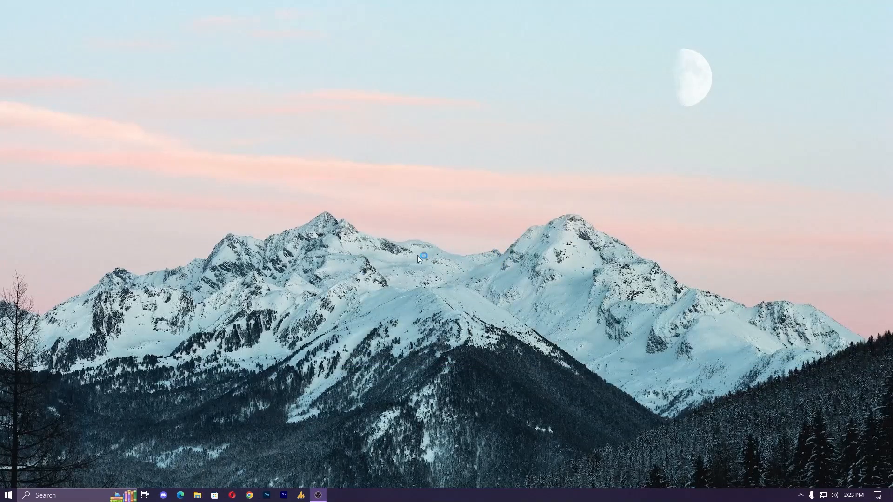
- Open Facebook in Chrome and send the 0908(1).mp3 file from the Desktop as an attachment in a contact's chat
{"action": "type", "text": "facebook.com"}
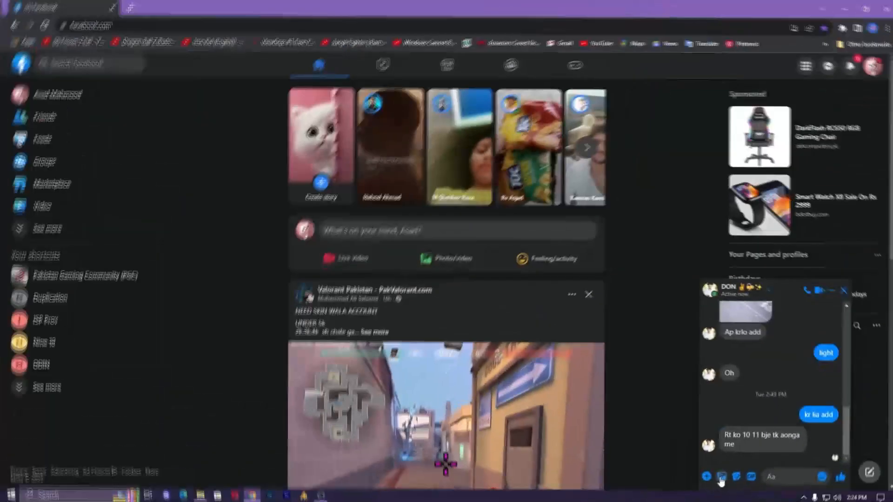
{"action": "left_click", "coordinate": [718, 474]}
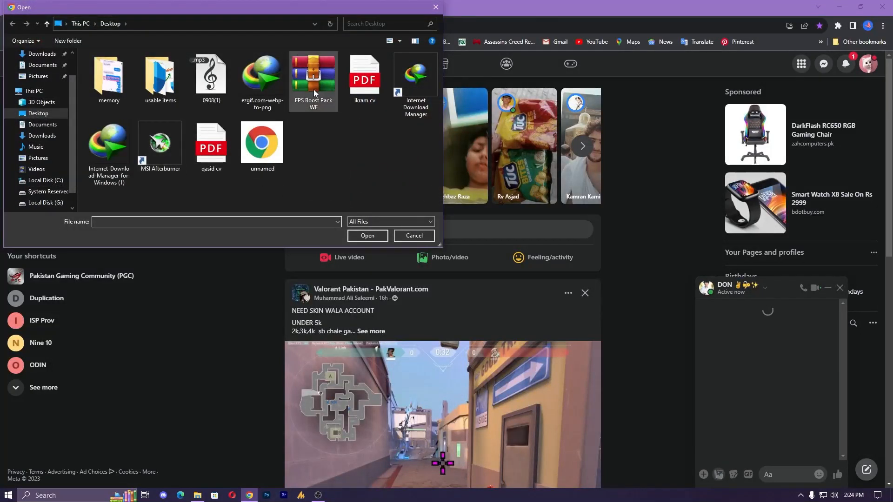
{"action": "left_click", "coordinate": [211, 77]}
{"action": "left_click", "coordinate": [367, 235]}
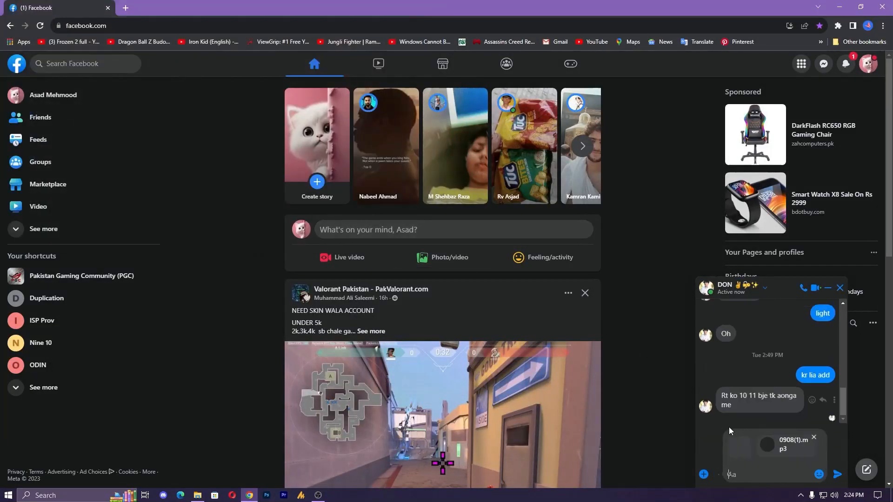
{"action": "key", "text": "Return"}
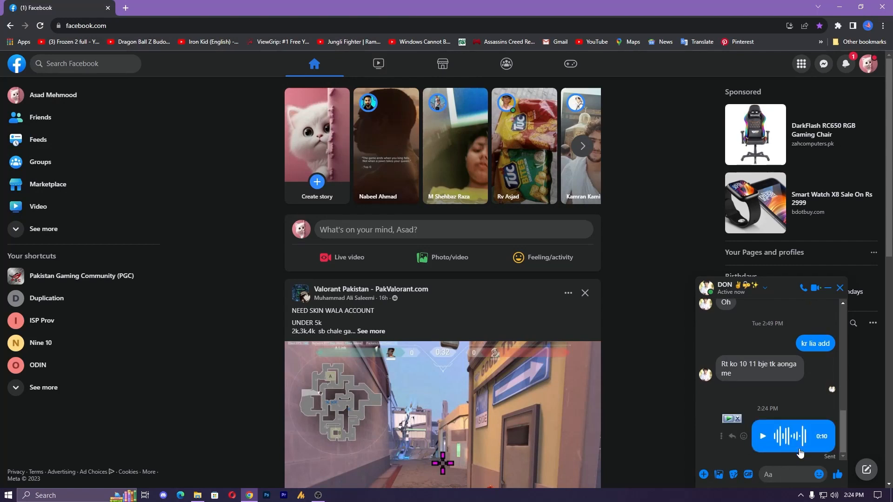
- Allow Facebook to use the microphone, then record a voice clip about 2 seconds long and send it in the chat
{"action": "left_click", "coordinate": [703, 475]}
{"action": "left_click", "coordinate": [749, 445]}
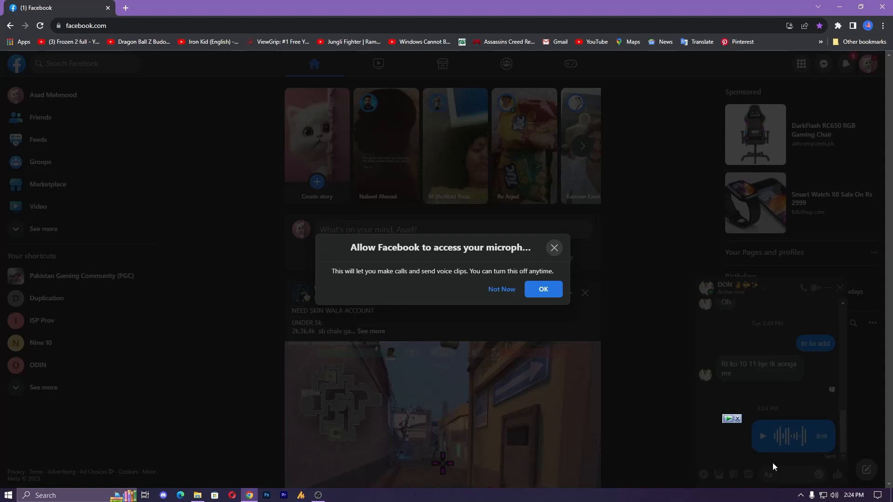
{"action": "left_click", "coordinate": [526, 290]}
{"action": "left_click", "coordinate": [704, 475]}
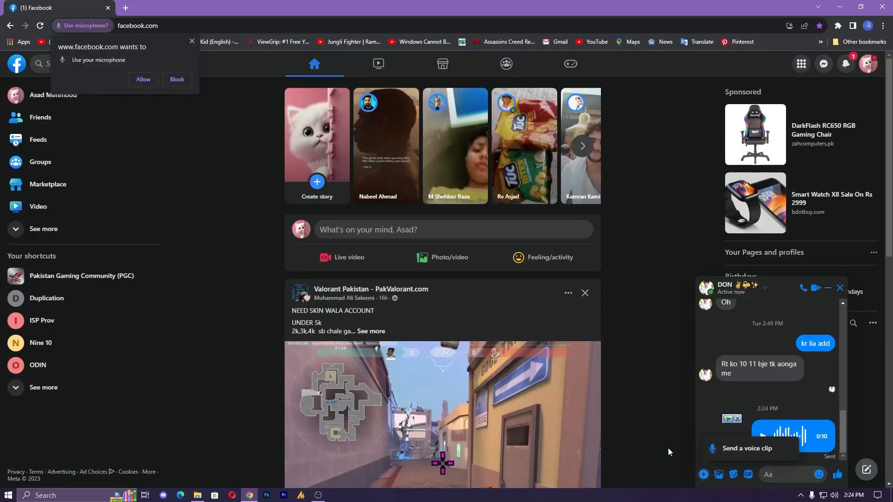
{"action": "left_click", "coordinate": [715, 446]}
{"action": "left_click", "coordinate": [539, 290]}
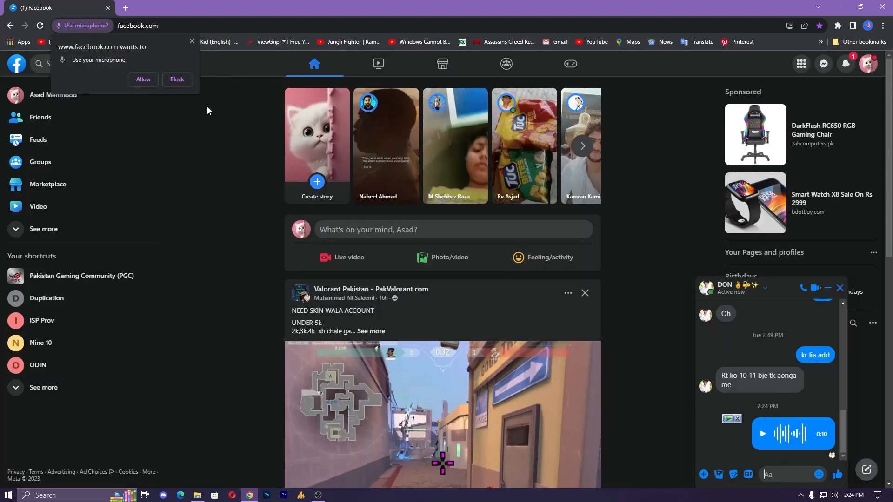
{"action": "left_click", "coordinate": [704, 476]}
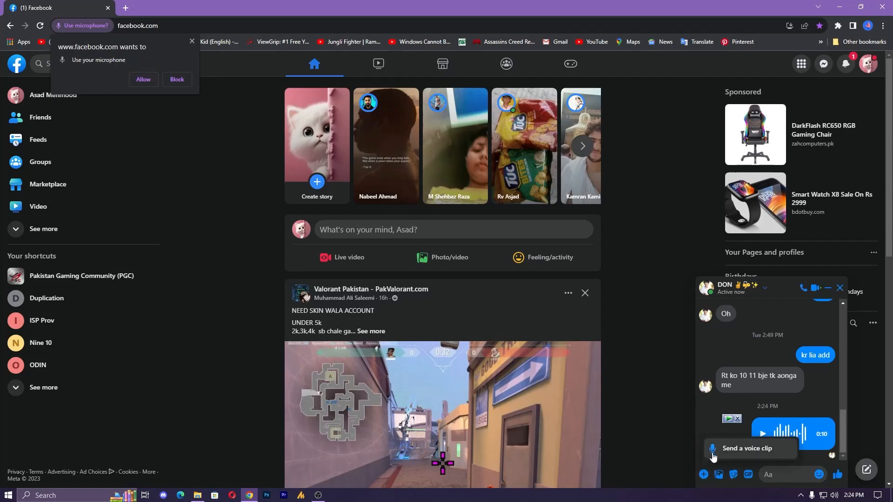
{"action": "left_click", "coordinate": [735, 451]}
{"action": "left_click", "coordinate": [539, 289]}
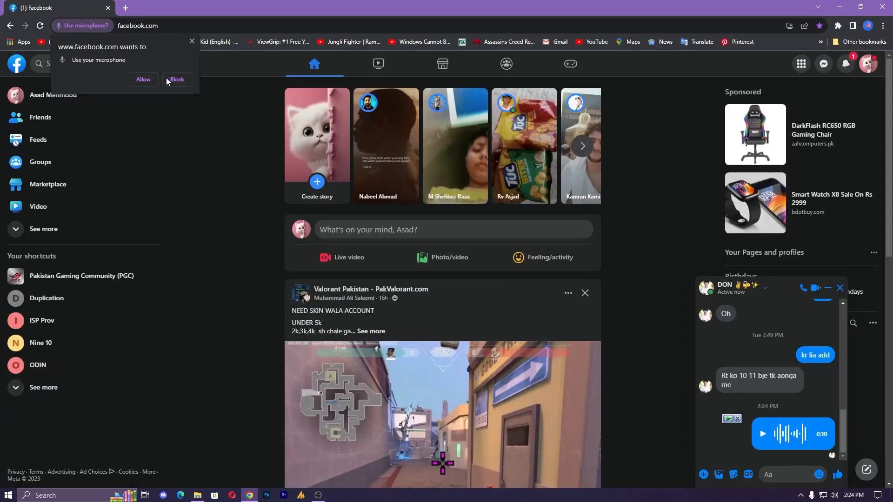
{"action": "left_click", "coordinate": [142, 80]}
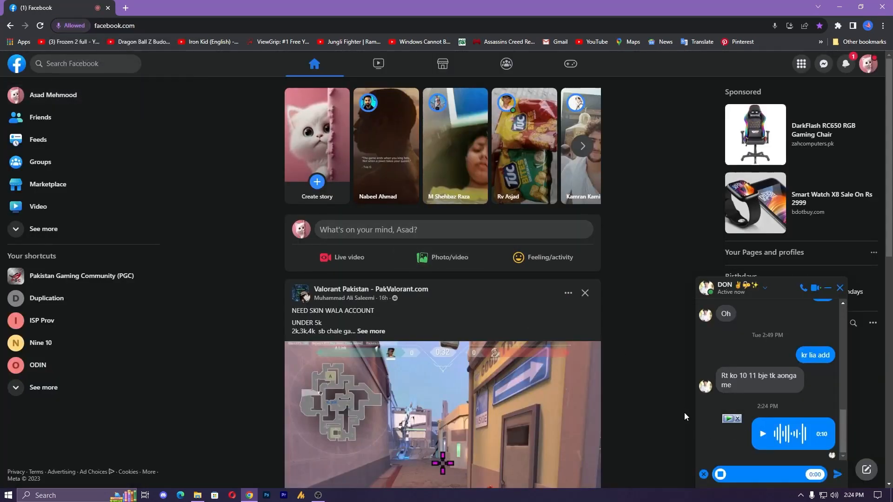
{"action": "left_click", "coordinate": [838, 475]}
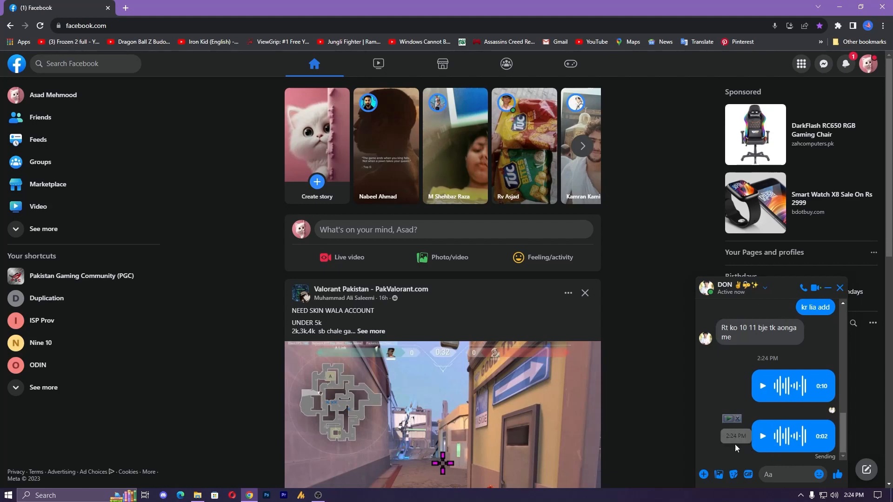
- Unsend both audio messages for everyone in the chat and close the chat window
{"action": "left_click", "coordinate": [721, 386]}
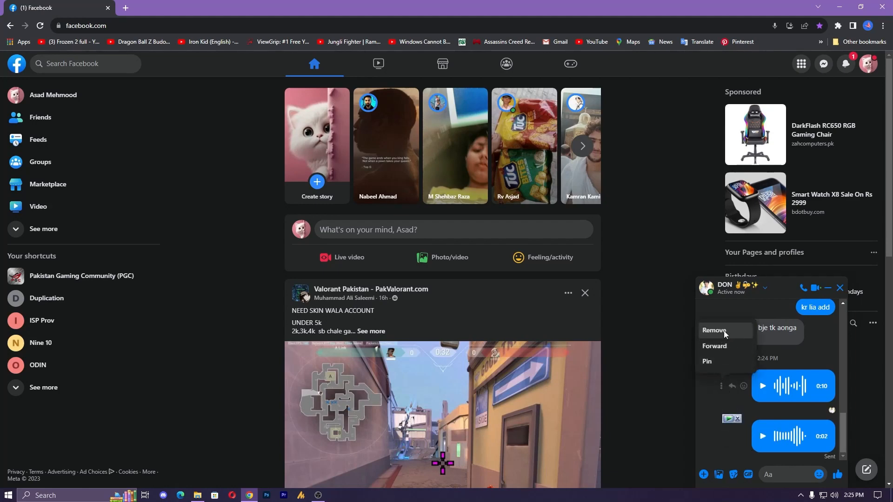
{"action": "left_click", "coordinate": [722, 330]}
{"action": "left_click", "coordinate": [573, 325]}
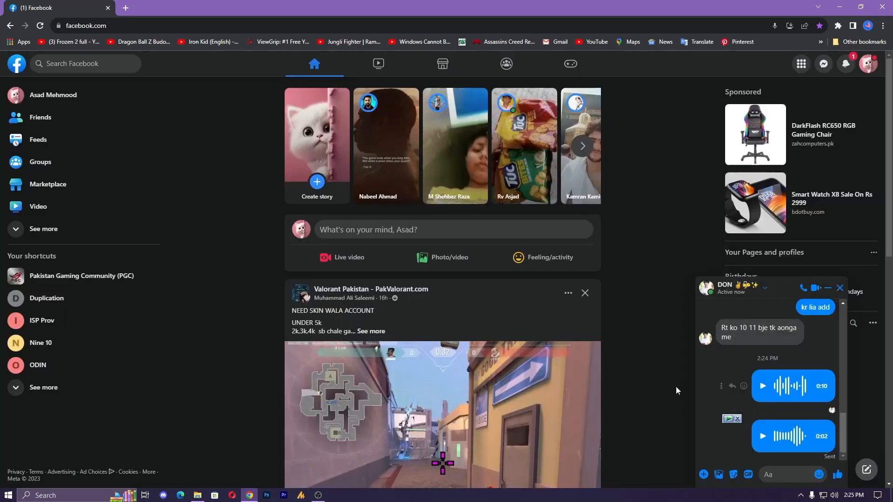
{"action": "left_click", "coordinate": [708, 381]}
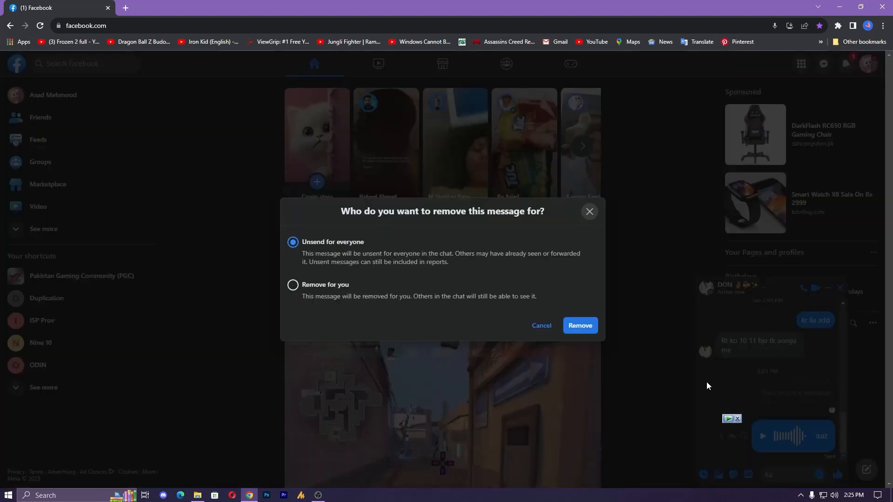
{"action": "left_click", "coordinate": [577, 326]}
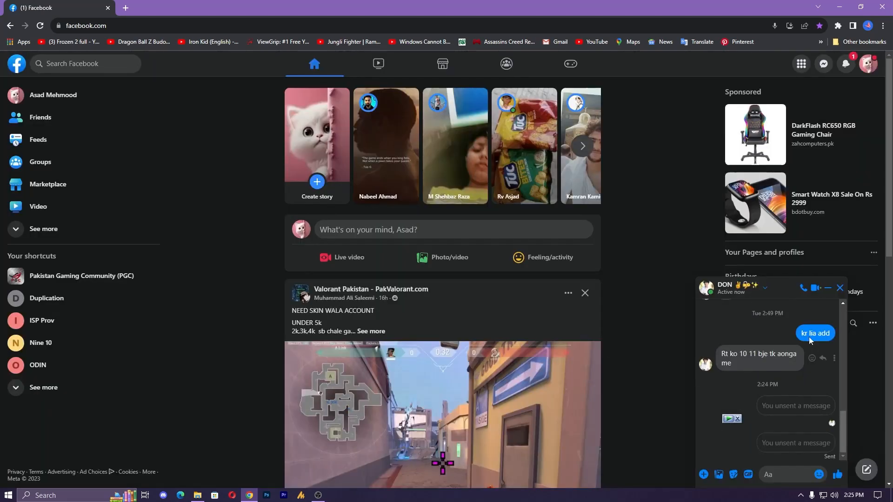
{"action": "left_click", "coordinate": [839, 288]}
- Check the Facebook notifications and close the browser
{"action": "left_click", "coordinate": [846, 64]}
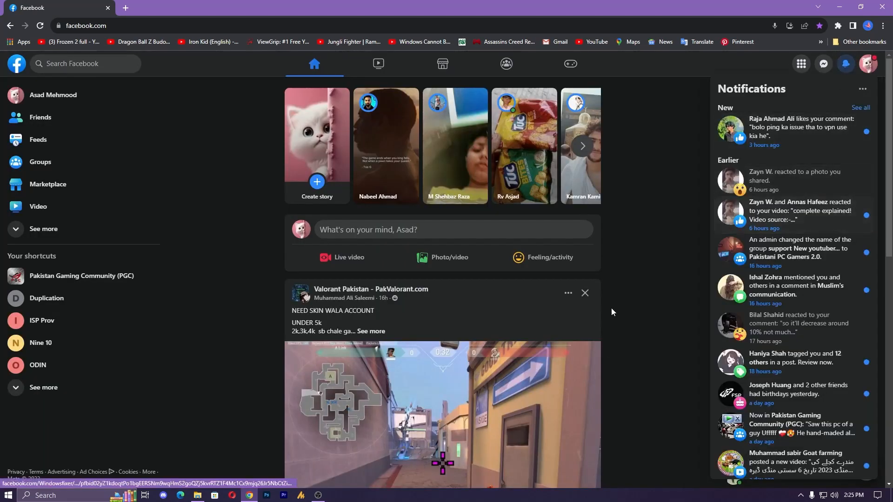
{"action": "left_click", "coordinate": [649, 200]}
{"action": "left_click", "coordinate": [882, 6]}
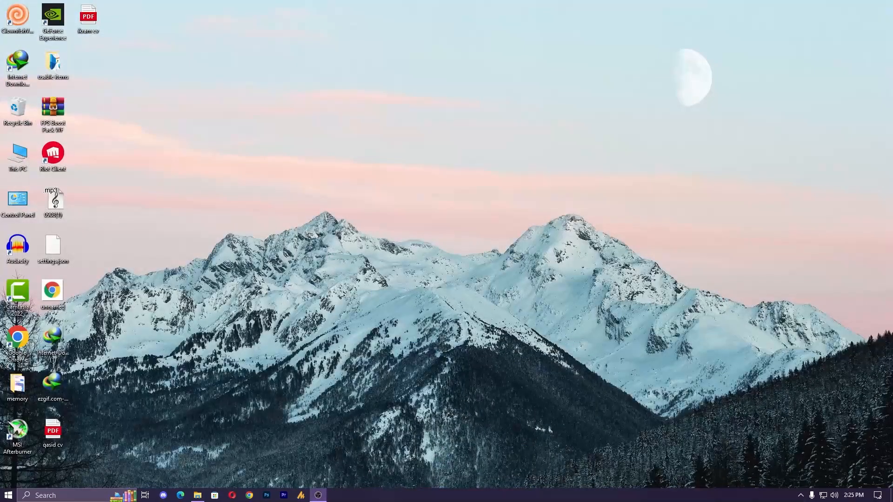